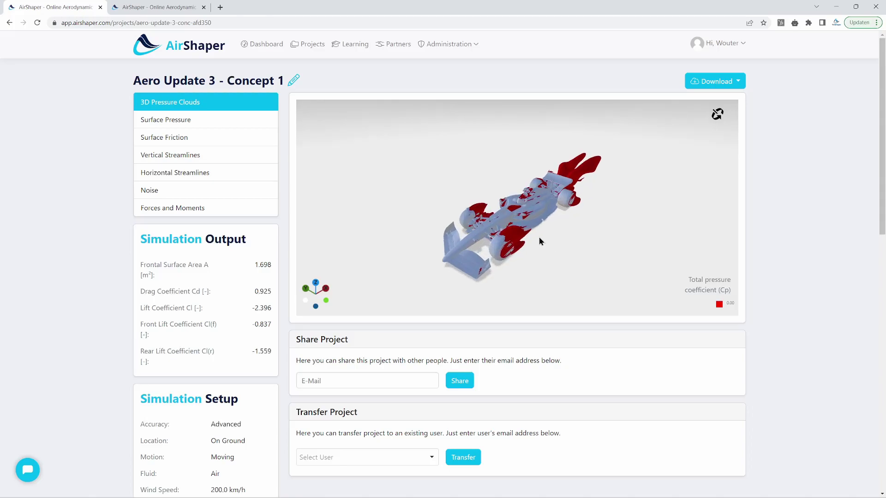
- Examine the 3D pressure clouds around the whole Concept 1 car, from the front wheels and sidepods to the rear wing wake
{"action": "left_click_drag", "start_coordinate": [531, 225], "coordinate": [519, 221]}
{"action": "scroll", "coordinate": [517, 219], "scroll_direction": "up", "scroll_amount": 4}
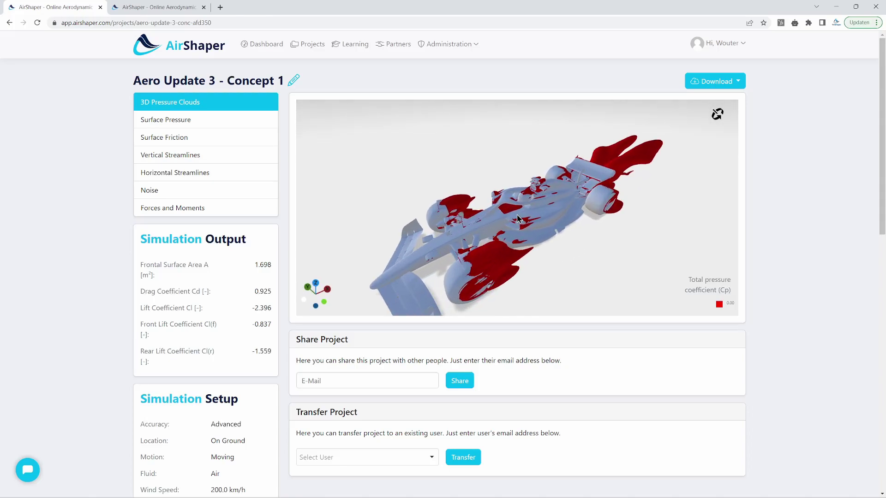
{"action": "scroll", "coordinate": [532, 226], "scroll_direction": "up", "scroll_amount": 2}
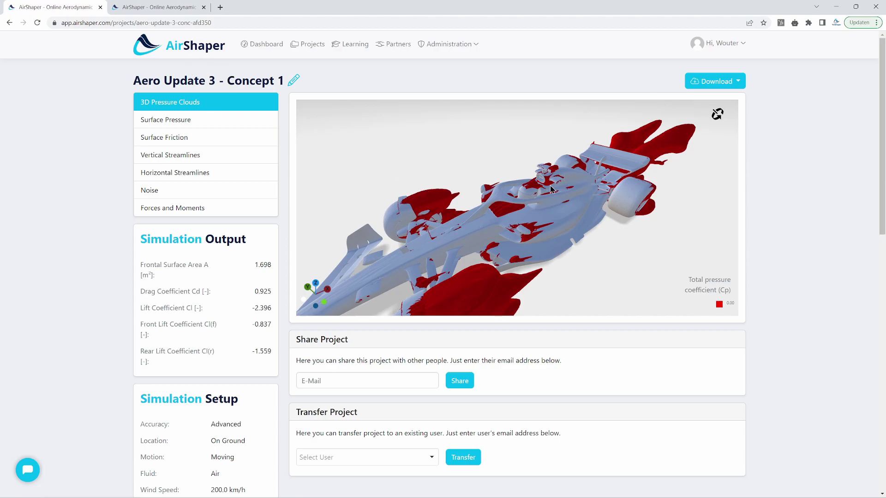
{"action": "scroll", "coordinate": [529, 241], "scroll_direction": "up", "scroll_amount": 3}
{"action": "left_click_drag", "start_coordinate": [512, 228], "coordinate": [627, 232]}
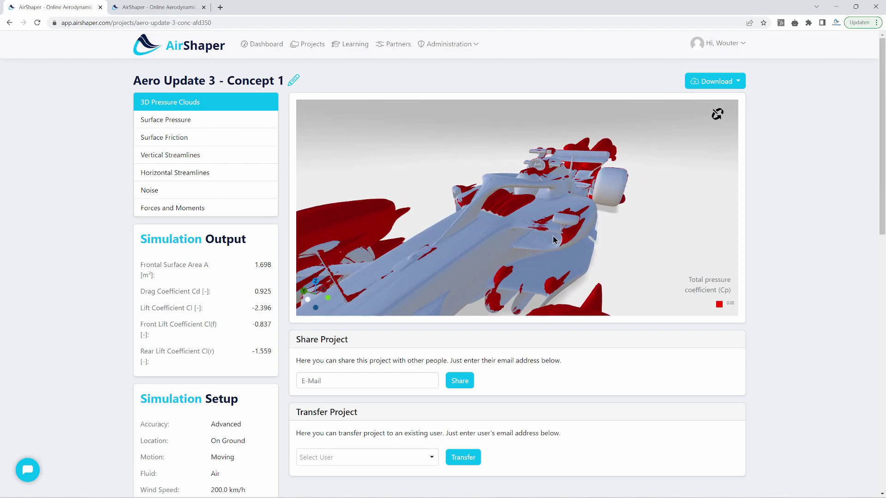
{"action": "left_click_drag", "start_coordinate": [554, 237], "coordinate": [484, 250]}
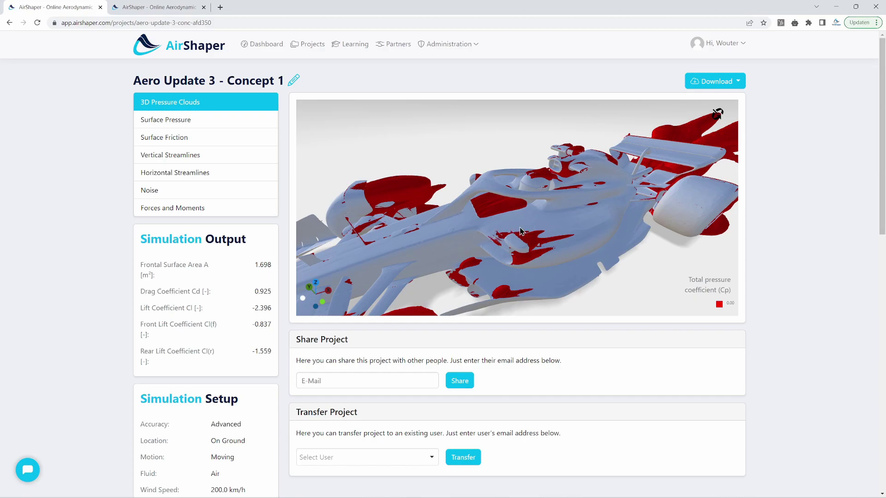
{"action": "left_click_drag", "start_coordinate": [520, 231], "coordinate": [506, 249]}
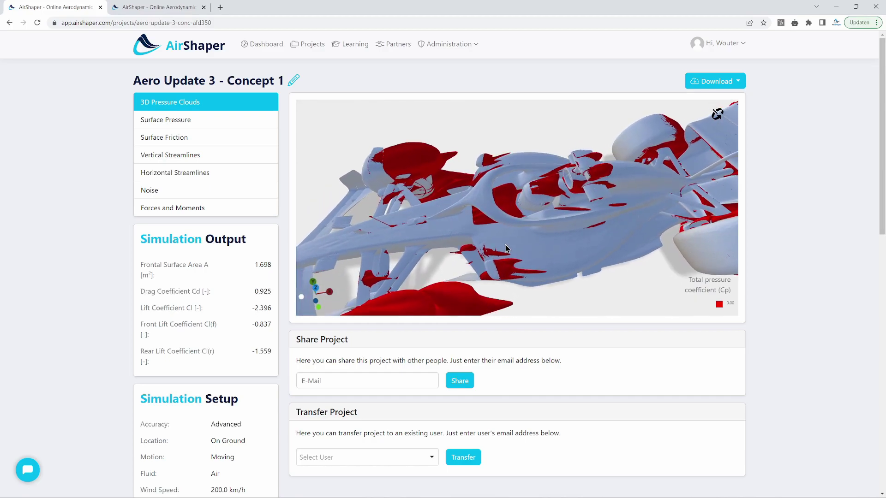
{"action": "right_click_drag", "start_coordinate": [544, 221], "coordinate": [518, 221]}
{"action": "scroll", "coordinate": [518, 221], "scroll_direction": "down", "scroll_amount": 5}
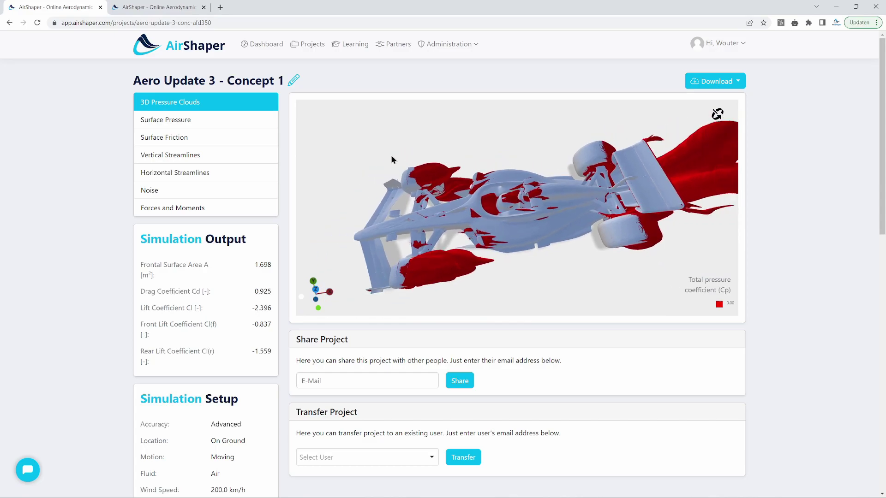
{"action": "left_click_drag", "start_coordinate": [559, 270], "coordinate": [543, 213]}
{"action": "scroll", "coordinate": [542, 210], "scroll_direction": "up", "scroll_amount": 3}
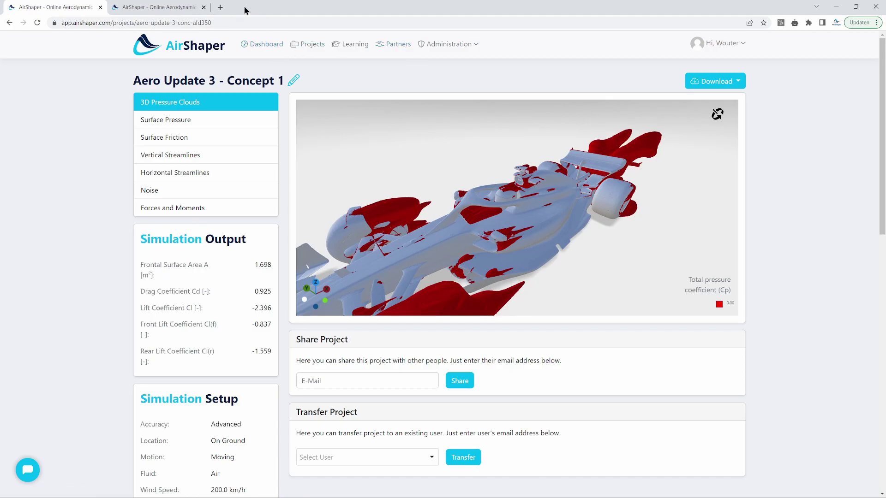
{"action": "left_click_drag", "start_coordinate": [584, 185], "coordinate": [544, 190]}
- Compare the rear wing wake in the pressure clouds of the Aero Update 4 - New rear wing and Aero Update 3 - Concept 1 projects
{"action": "key", "text": "ctrl+Tab"}
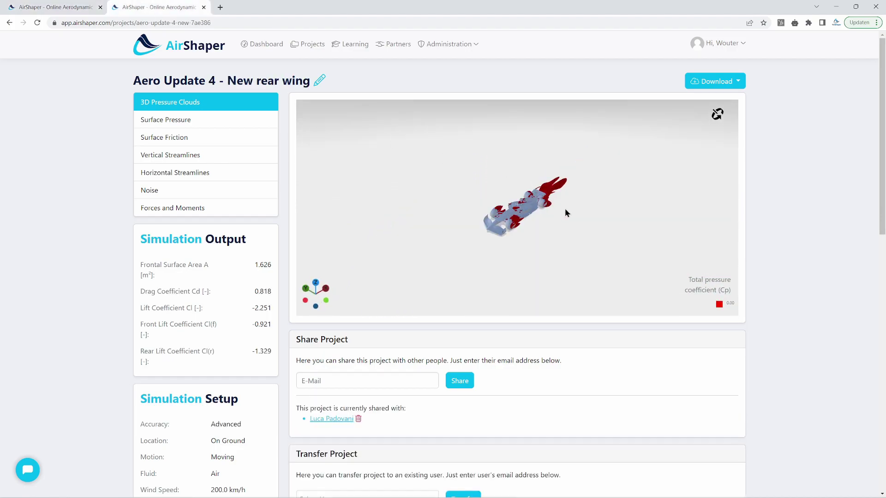
{"action": "scroll", "coordinate": [566, 209], "scroll_direction": "up", "scroll_amount": 10}
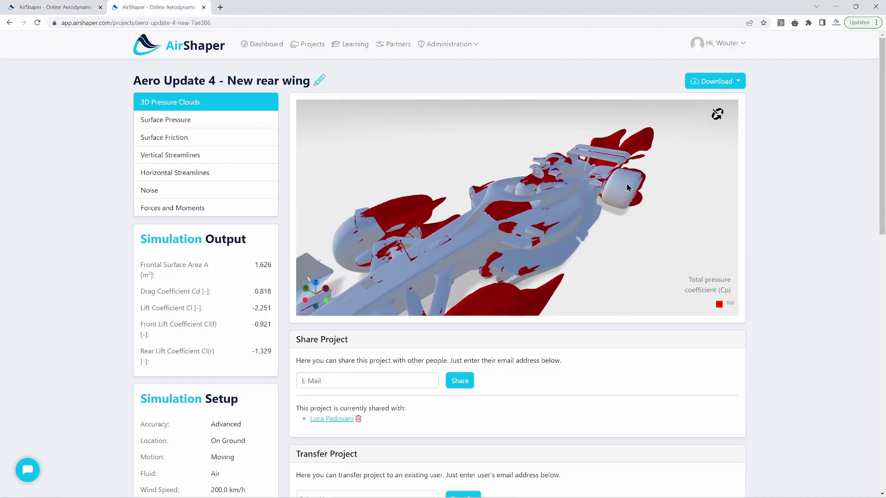
{"action": "left_click_drag", "start_coordinate": [627, 184], "coordinate": [434, 169]}
{"action": "scroll", "coordinate": [503, 186], "scroll_direction": "down", "scroll_amount": 5}
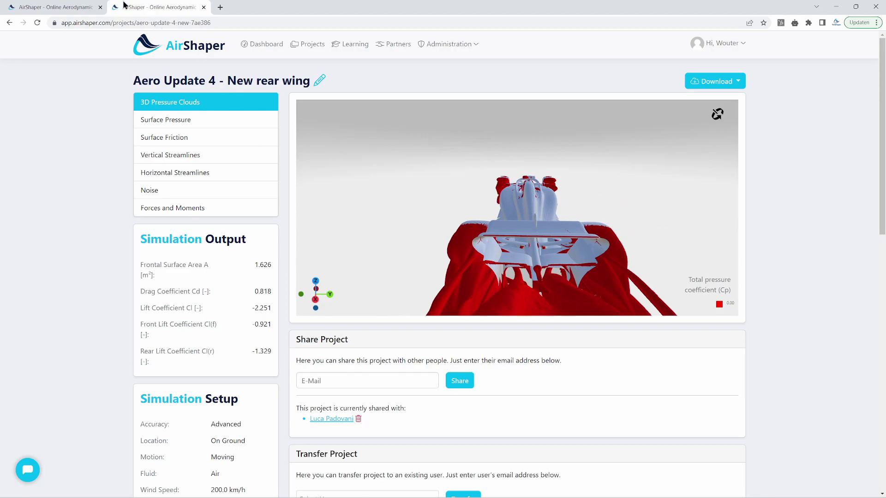
{"action": "left_click", "coordinate": [68, 5]}
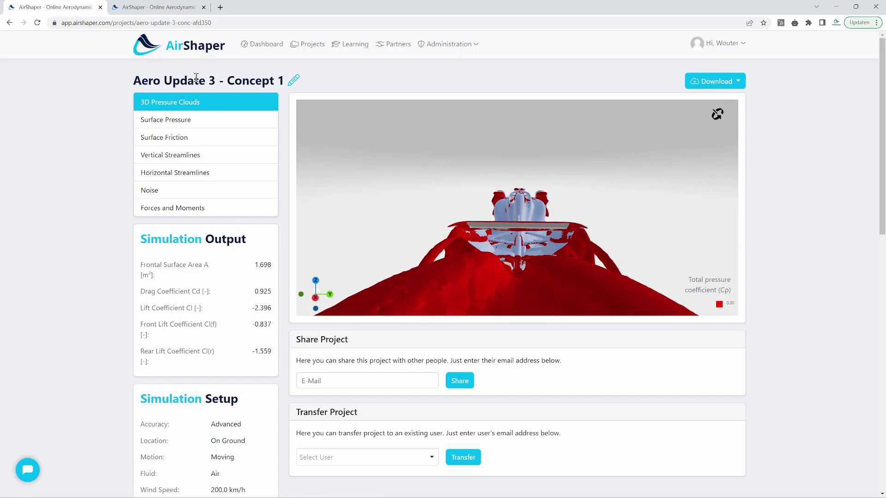
{"action": "left_click", "coordinate": [138, 5]}
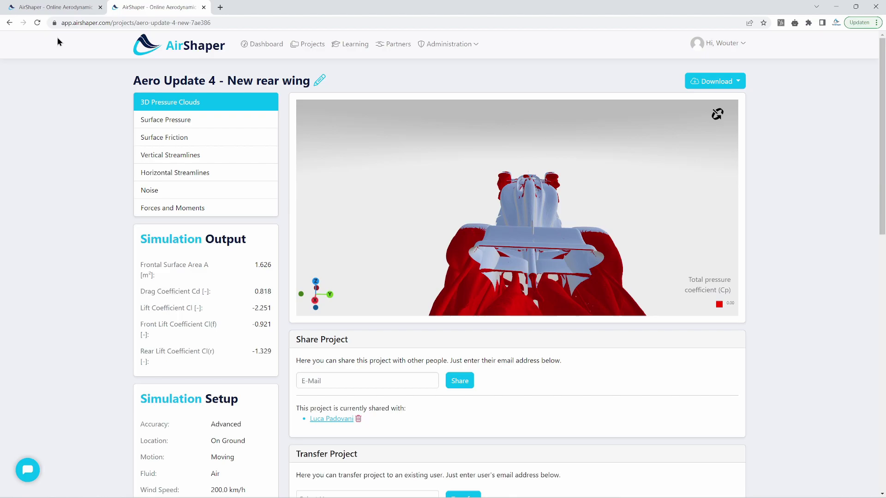
- Show the Forces and Moments results in both the Aero Update 3 - Concept 1 and Aero Update 4 - New rear wing projects
{"action": "left_click", "coordinate": [59, 5]}
{"action": "left_click", "coordinate": [173, 212]}
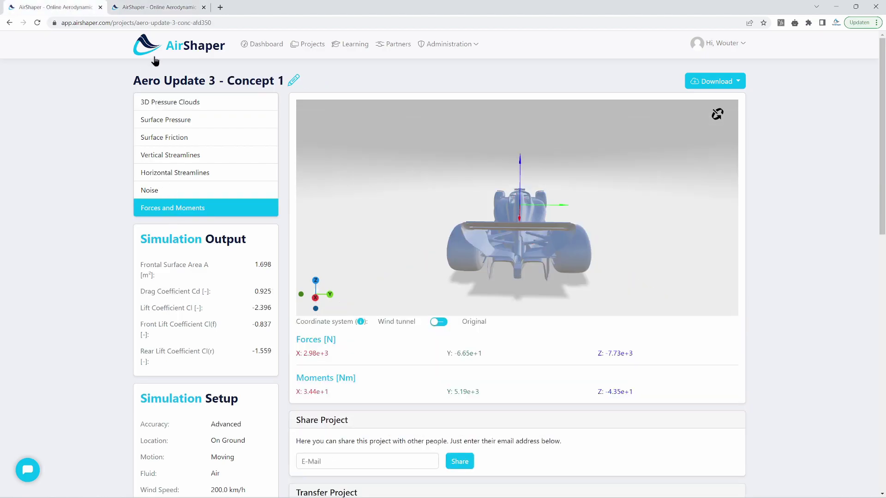
{"action": "left_click", "coordinate": [160, 7]}
{"action": "left_click", "coordinate": [210, 210]}
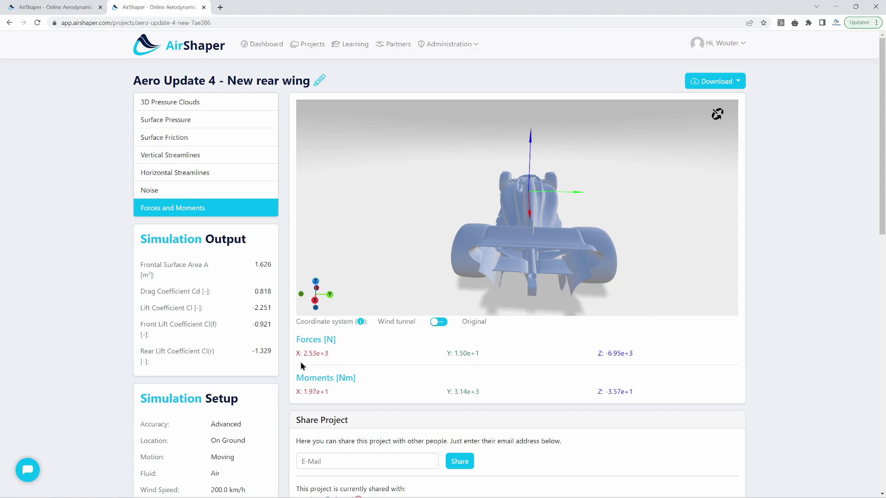
- Calculate the drag ratio of the new rear wing to Concept 1 in Calculator by dividing the X forces, 2530 by 2980
{"action": "key", "text": "XF86Calculator"}
{"action": "type", "text": "2"}
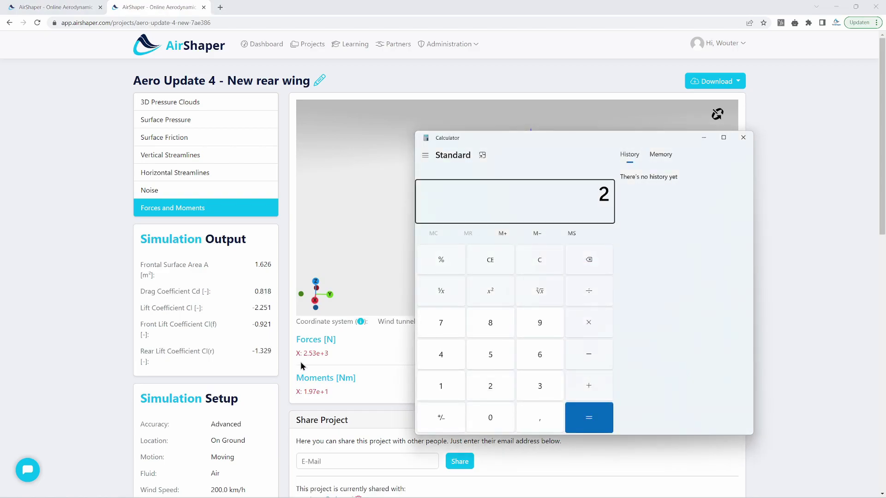
{"action": "type", "text": ".530"}
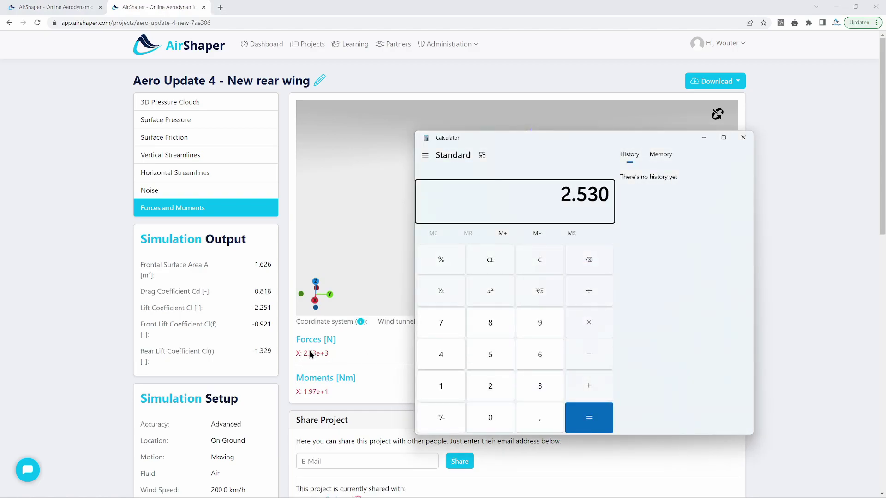
{"action": "left_click", "coordinate": [343, 353]}
{"action": "left_click", "coordinate": [84, 7]}
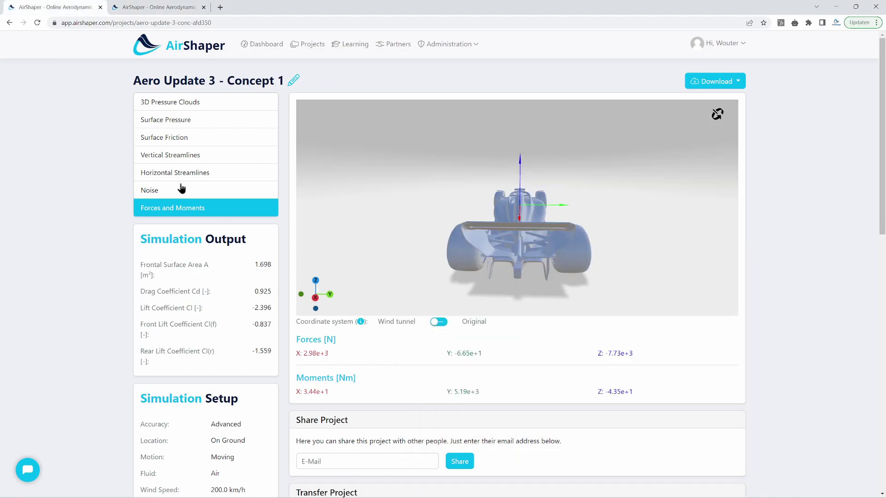
{"action": "key", "text": "alt+Tab"}
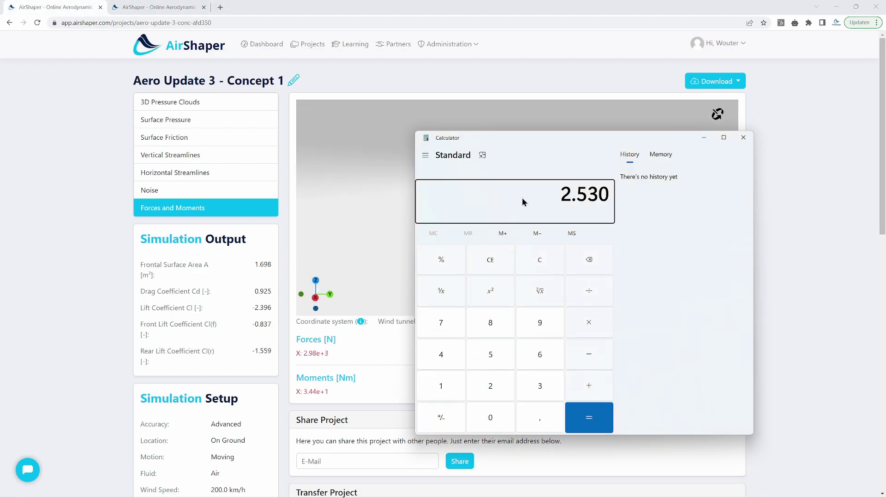
{"action": "key", "text": "slash"}
{"action": "type", "text": "298"}
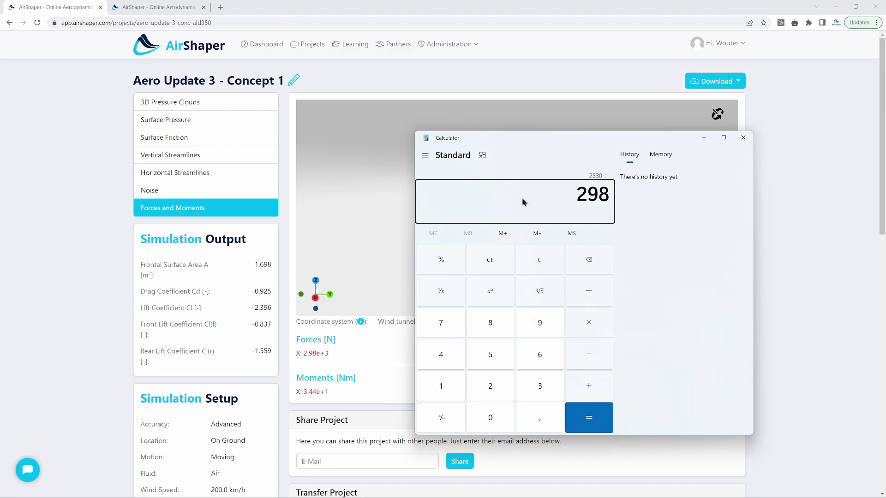
{"action": "type", "text": "0"}
{"action": "key", "text": "Return"}
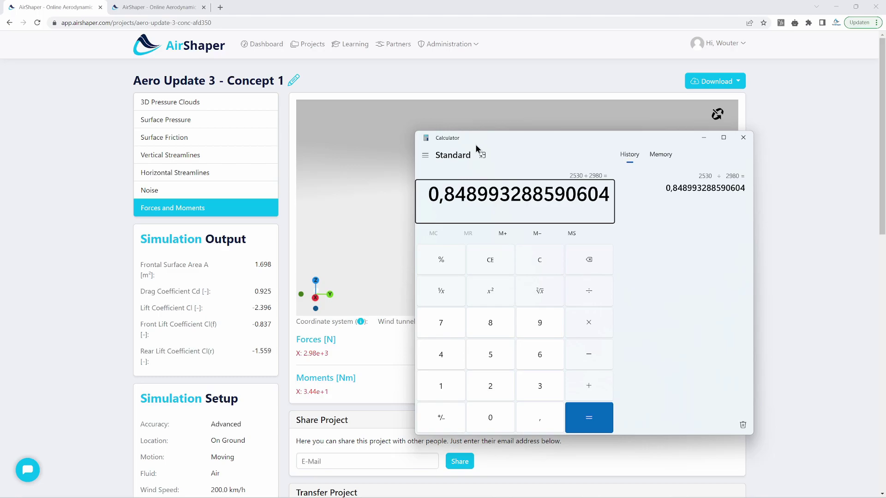
{"action": "left_click", "coordinate": [744, 138]}
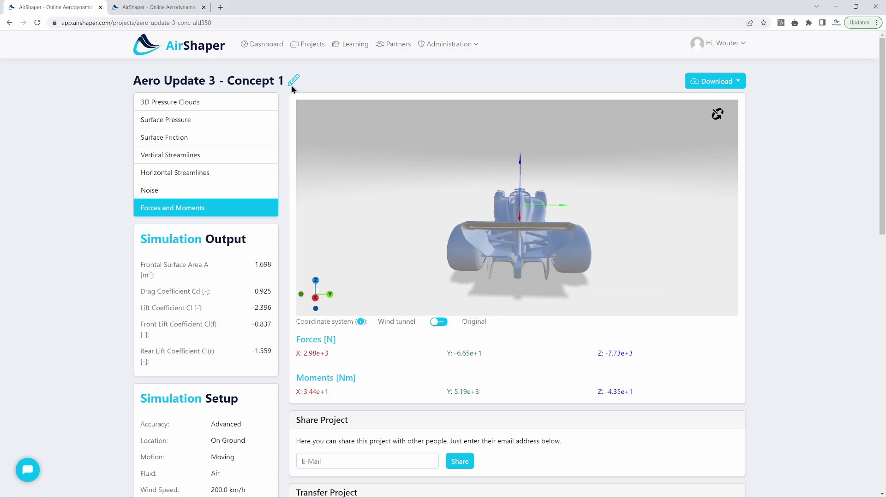
- Calculate the downforce ratio of the new rear wing to Concept 1 in Calculator by dividing the Z forces, 6950 by 7730
{"action": "left_click", "coordinate": [176, 6]}
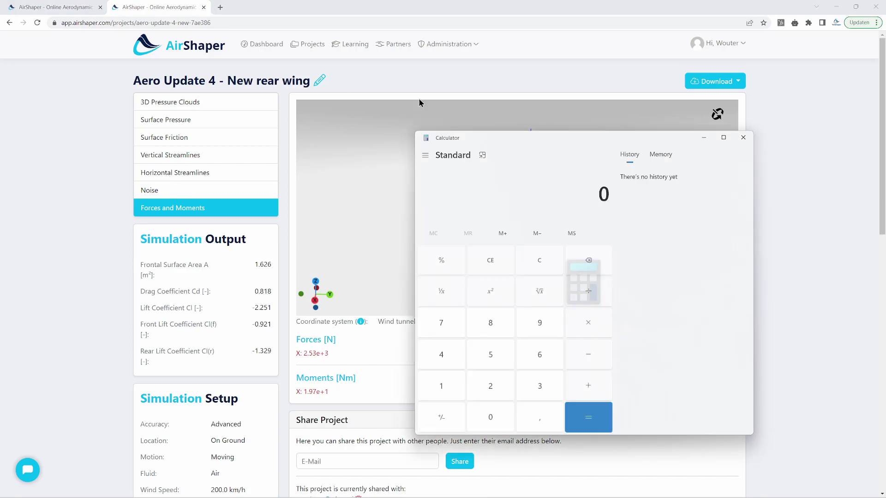
{"action": "left_click_drag", "start_coordinate": [522, 132], "coordinate": [342, 114]}
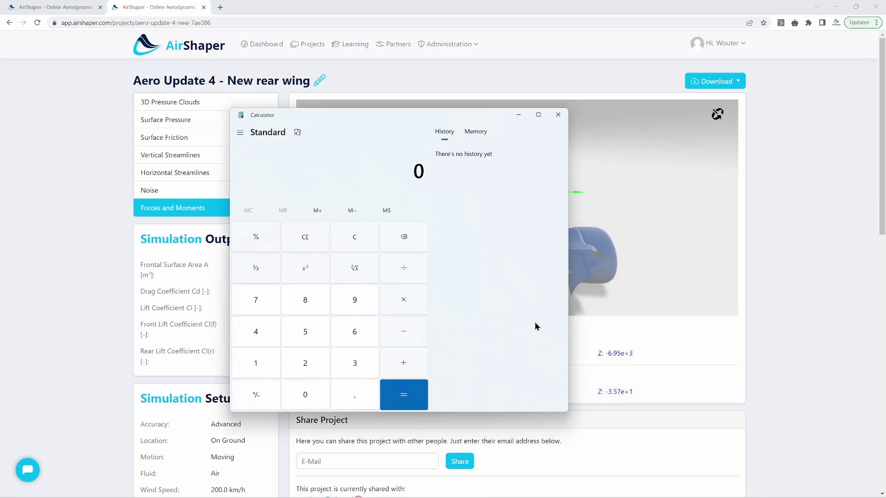
{"action": "type", "text": "6950"}
{"action": "left_click", "coordinate": [613, 352]}
{"action": "left_click_drag", "start_coordinate": [637, 295], "coordinate": [493, 129]}
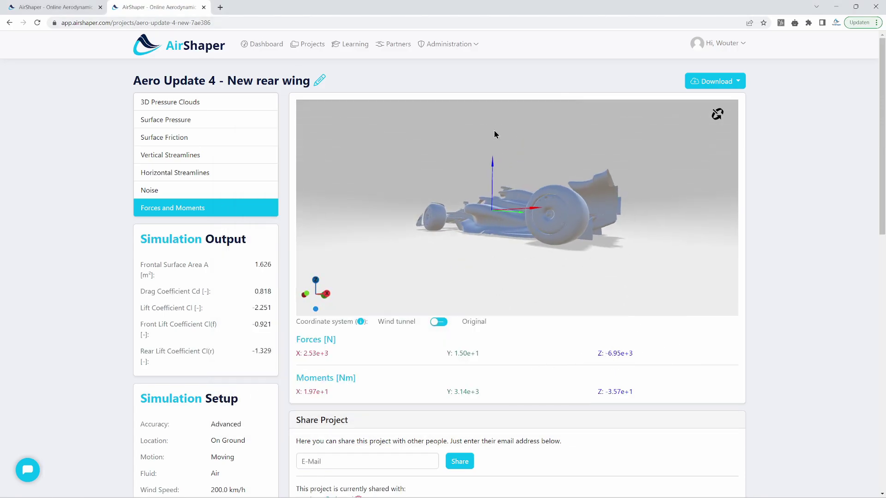
{"action": "left_click", "coordinate": [76, 6]}
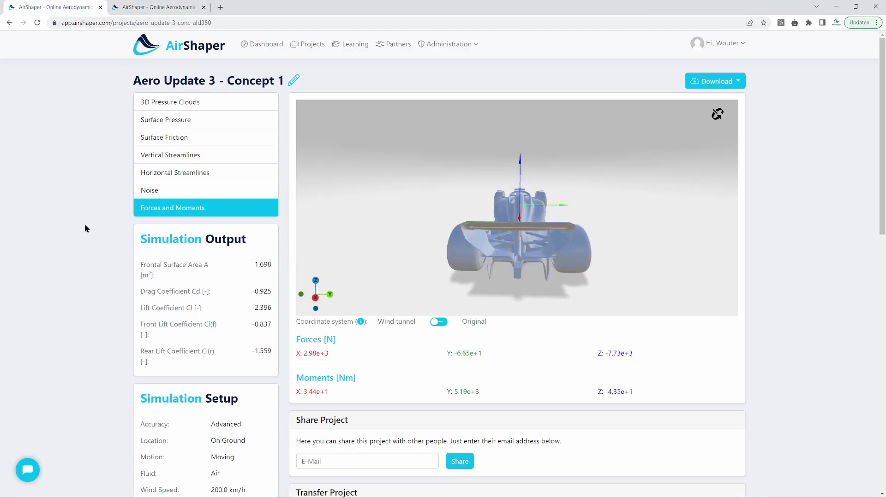
{"action": "key", "text": "alt+Tab"}
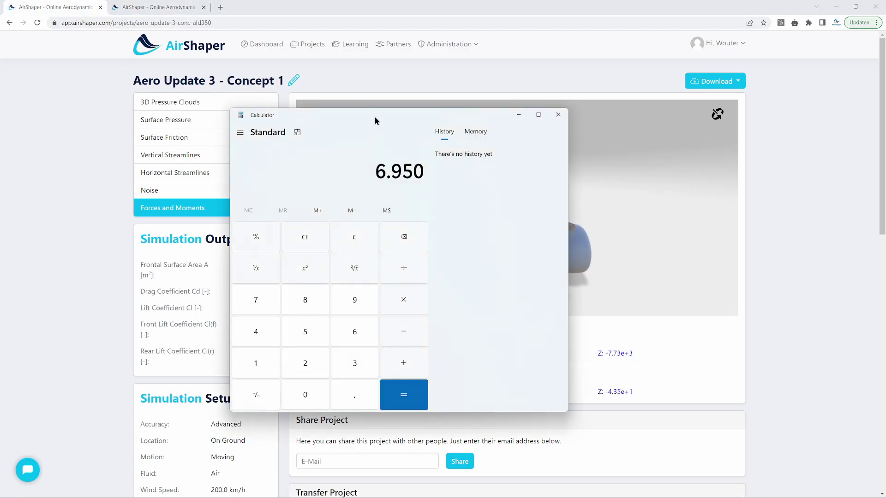
{"action": "left_click_drag", "start_coordinate": [374, 120], "coordinate": [271, 125]}
{"action": "type", "text": "/77"}
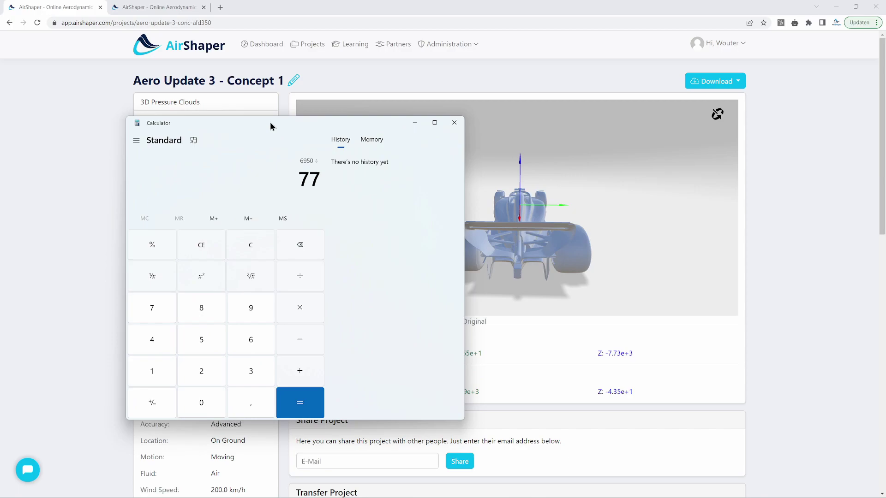
{"action": "type", "text": "30"}
{"action": "key", "text": "Return"}
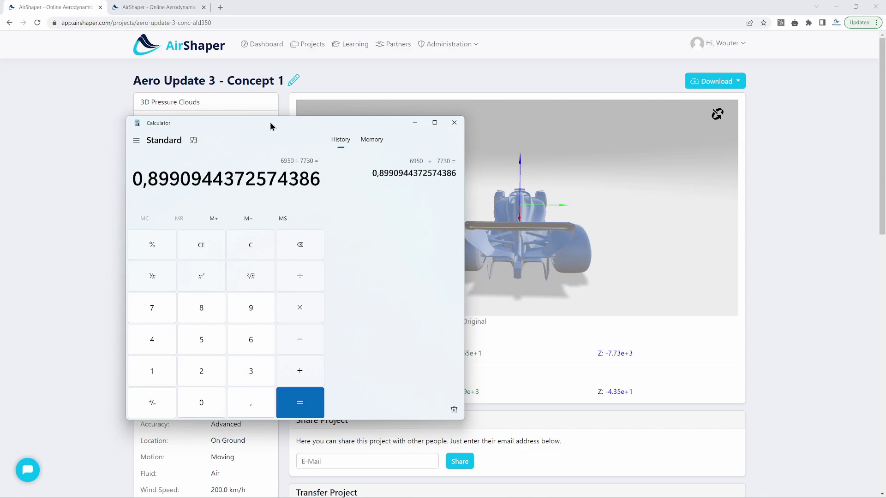
{"action": "left_click_drag", "start_coordinate": [263, 123], "coordinate": [298, 134]}
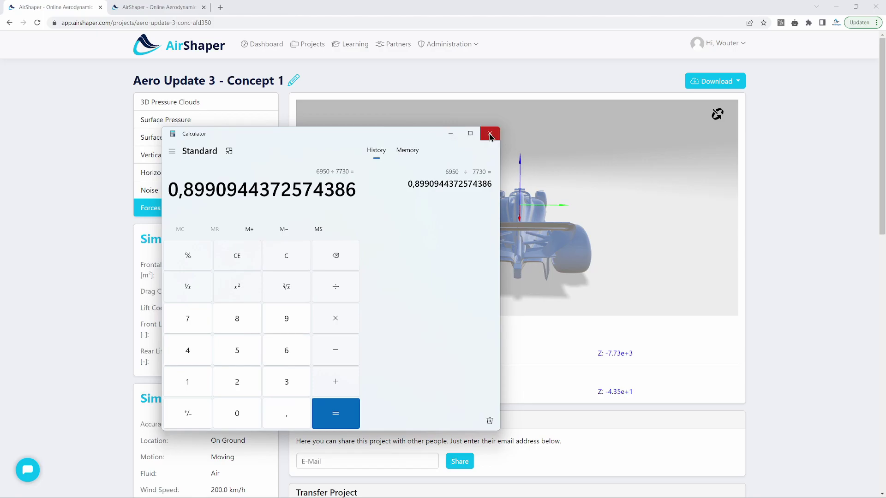
{"action": "left_click", "coordinate": [490, 134]}
- Examine the force arrows on the Concept 1 car from the front and rear, including the rear wing
{"action": "left_click_drag", "start_coordinate": [508, 146], "coordinate": [689, 160]}
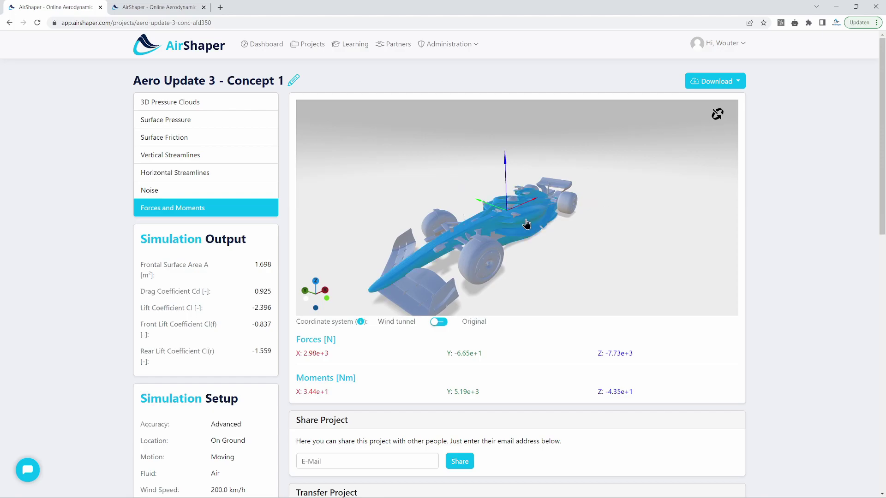
{"action": "scroll", "coordinate": [549, 220], "scroll_direction": "up", "scroll_amount": 4}
{"action": "left_click_drag", "start_coordinate": [560, 162], "coordinate": [514, 156]}
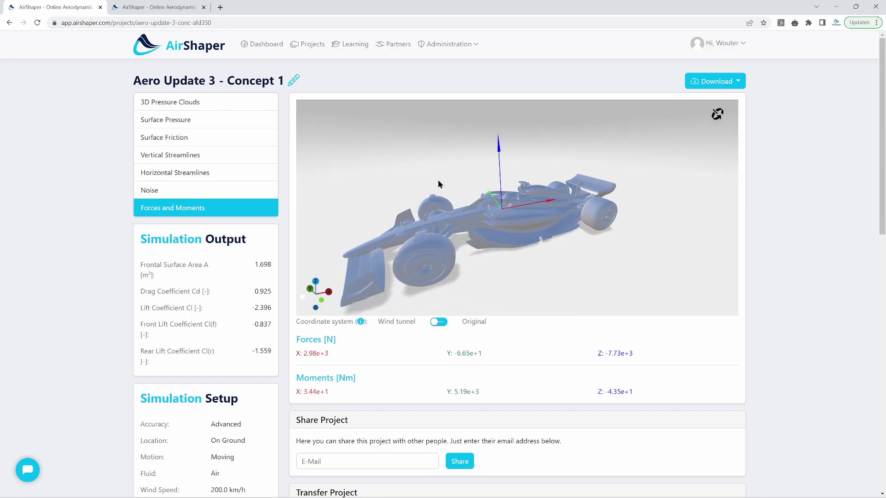
{"action": "left_click_drag", "start_coordinate": [438, 184], "coordinate": [572, 180]}
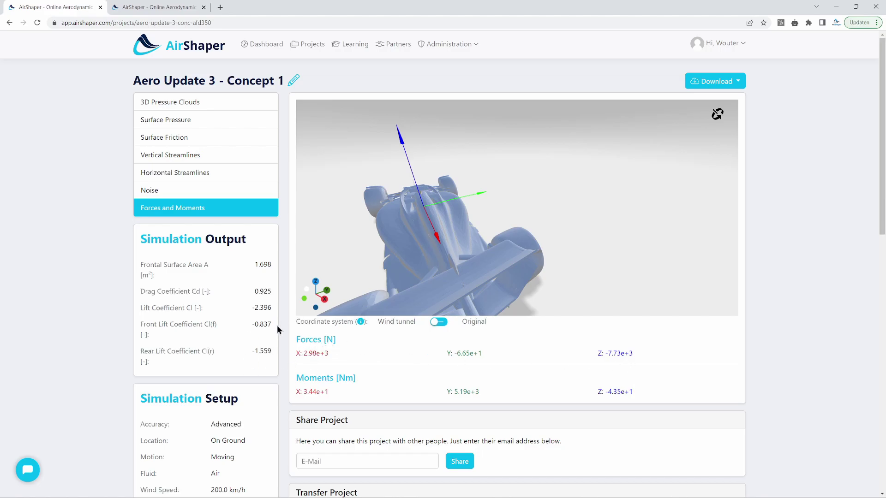
{"action": "left_click_drag", "start_coordinate": [455, 252], "coordinate": [485, 202]}
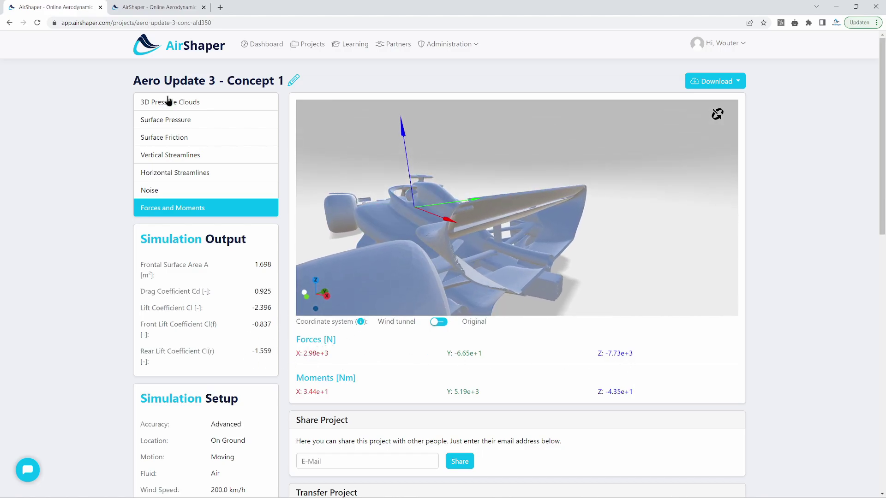
{"action": "scroll", "coordinate": [366, 154], "scroll_direction": "down", "scroll_amount": 5}
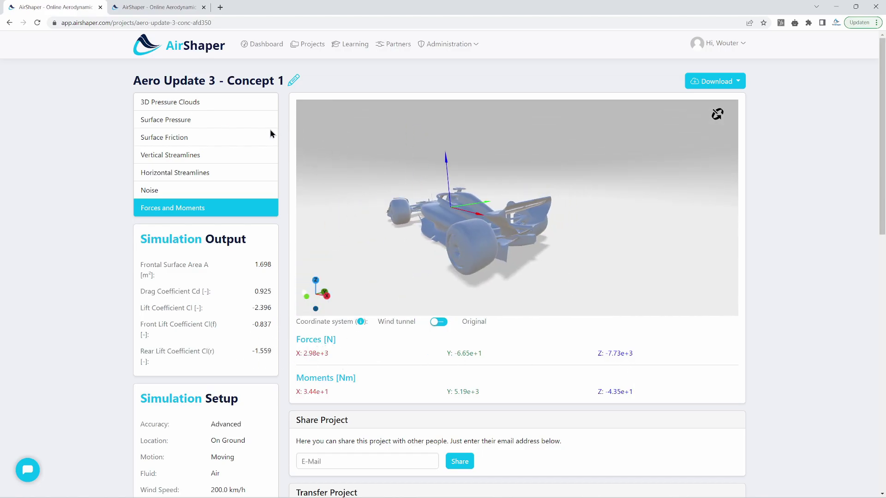
- Show the 3D Pressure Clouds of Aero Update 3 - Concept 1 and examine the wake around the rear wing from behind and the side
{"action": "left_click", "coordinate": [206, 102]}
{"action": "left_click_drag", "start_coordinate": [555, 225], "coordinate": [511, 215]}
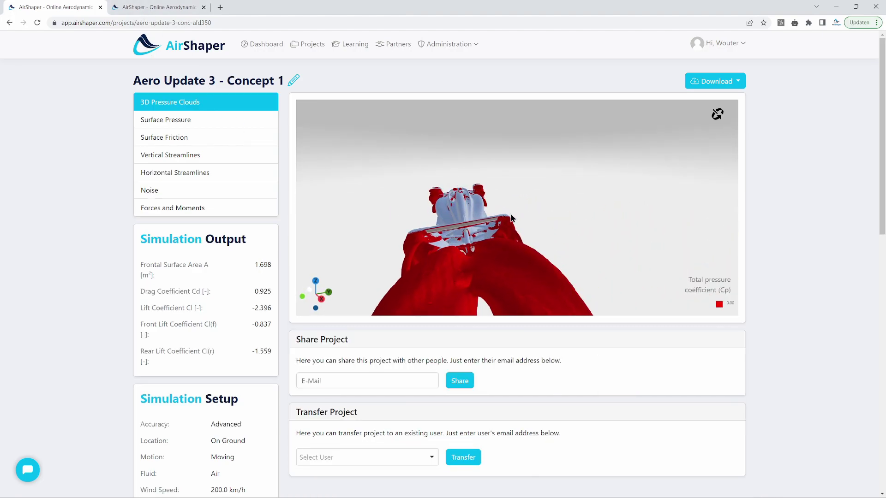
{"action": "right_click_drag", "start_coordinate": [510, 215], "coordinate": [550, 217]}
{"action": "left_click_drag", "start_coordinate": [549, 218], "coordinate": [517, 217]}
{"action": "scroll", "coordinate": [515, 244], "scroll_direction": "up", "scroll_amount": 3}
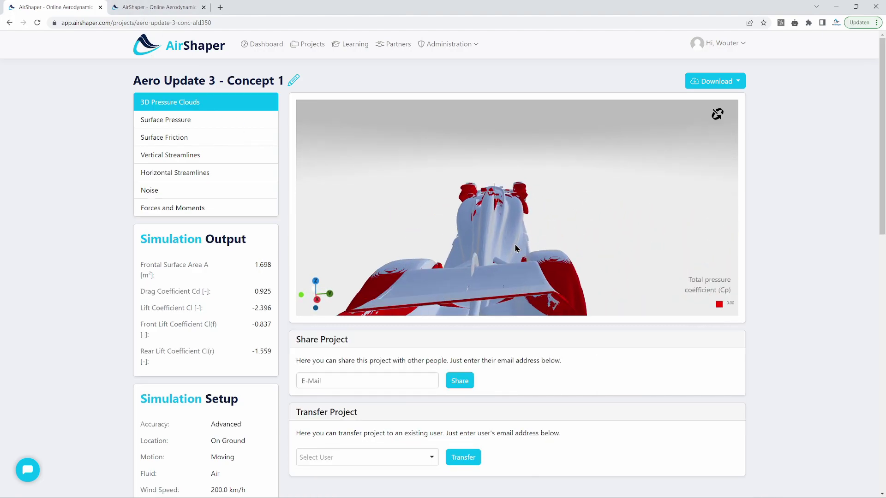
{"action": "left_click_drag", "start_coordinate": [516, 248], "coordinate": [522, 219]}
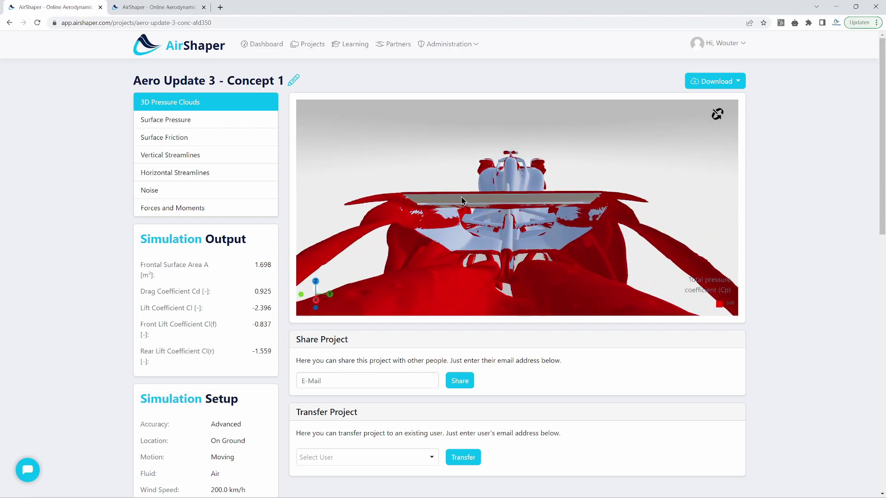
{"action": "left_click_drag", "start_coordinate": [463, 201], "coordinate": [467, 210]}
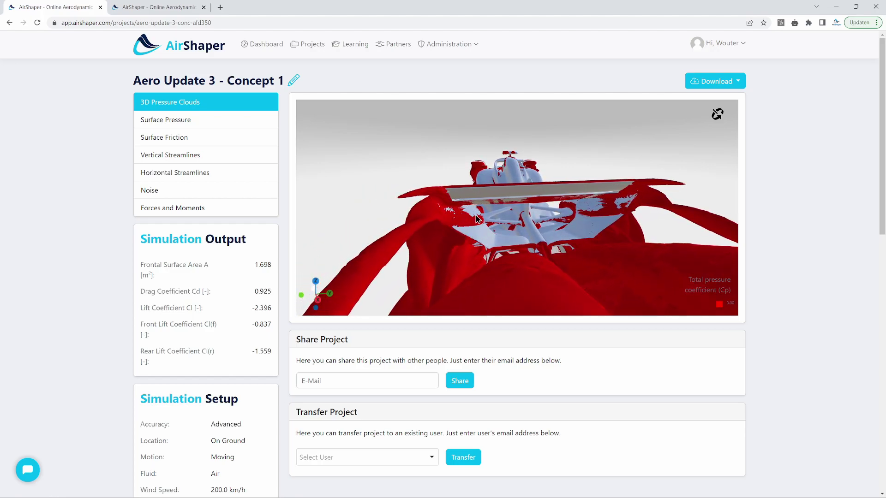
{"action": "left_click_drag", "start_coordinate": [480, 215], "coordinate": [495, 297]}
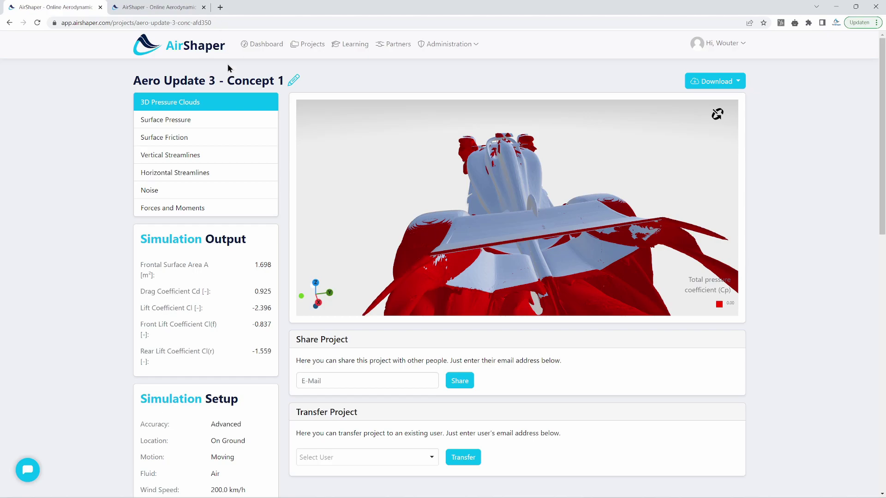
{"action": "left_click_drag", "start_coordinate": [379, 291], "coordinate": [433, 213]}
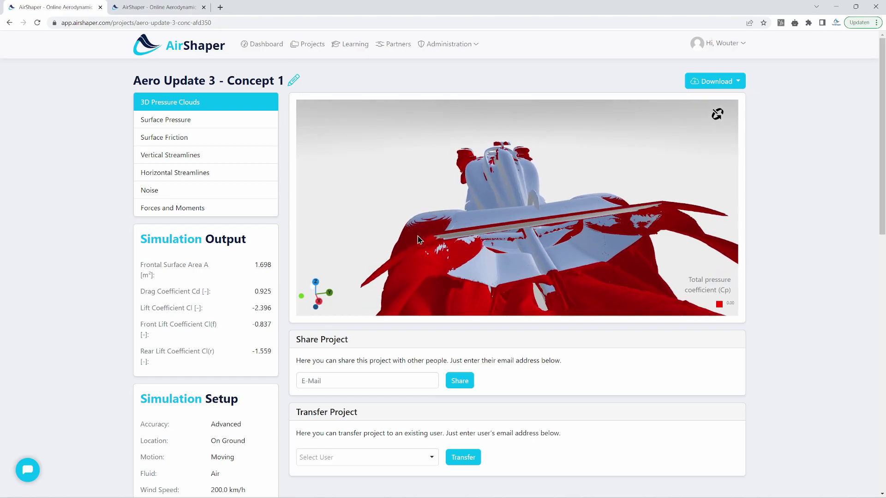
{"action": "left_click_drag", "start_coordinate": [419, 239], "coordinate": [556, 202]}
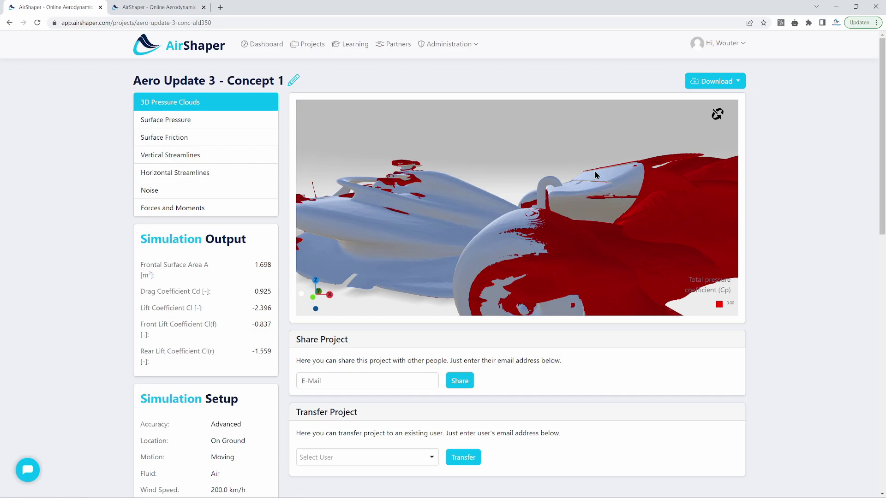
- Show the 3D Pressure Clouds of Aero Update 4 - New rear wing and examine the rear wing's wake from behind
{"action": "left_click", "coordinate": [142, 6]}
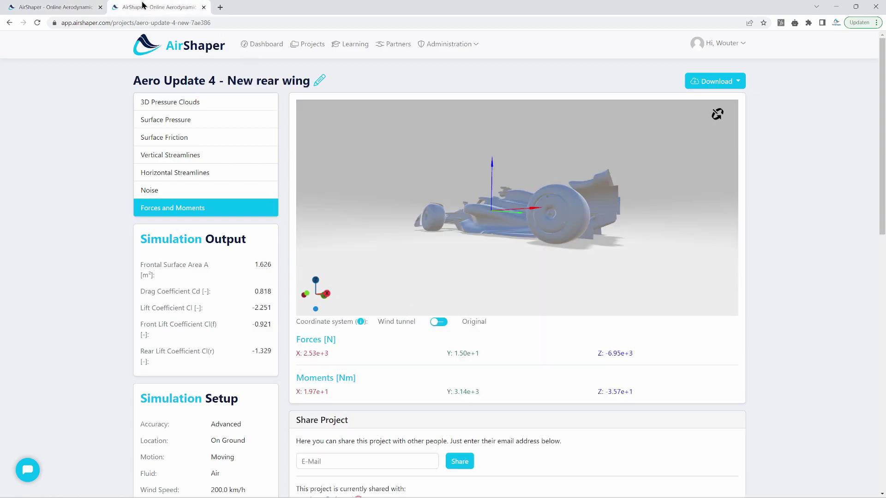
{"action": "left_click_drag", "start_coordinate": [620, 184], "coordinate": [441, 194]}
{"action": "scroll", "coordinate": [630, 199], "scroll_direction": "up", "scroll_amount": 5}
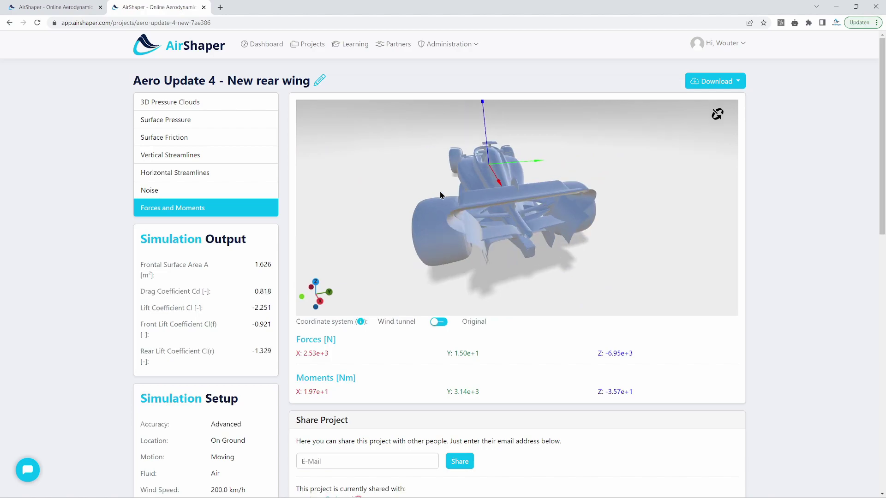
{"action": "left_click", "coordinate": [234, 107]}
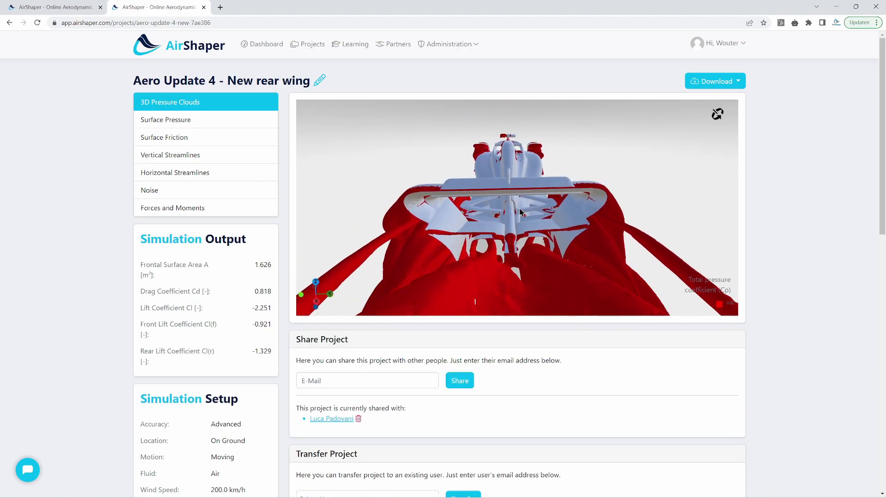
{"action": "left_click_drag", "start_coordinate": [520, 212], "coordinate": [528, 193]}
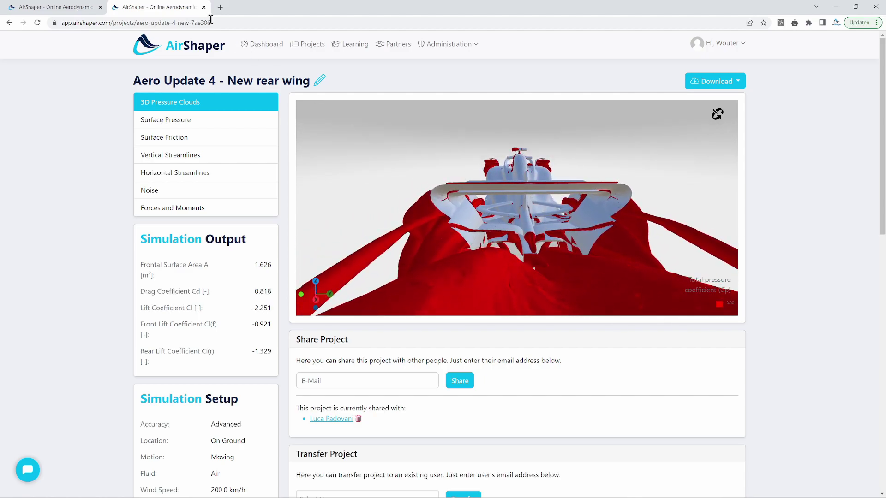
- Compare the rear wing tip pressure clouds of Concept 1 from behind with those of the new rear wing
{"action": "left_click", "coordinate": [90, 5]}
{"action": "left_click_drag", "start_coordinate": [597, 165], "coordinate": [475, 187]}
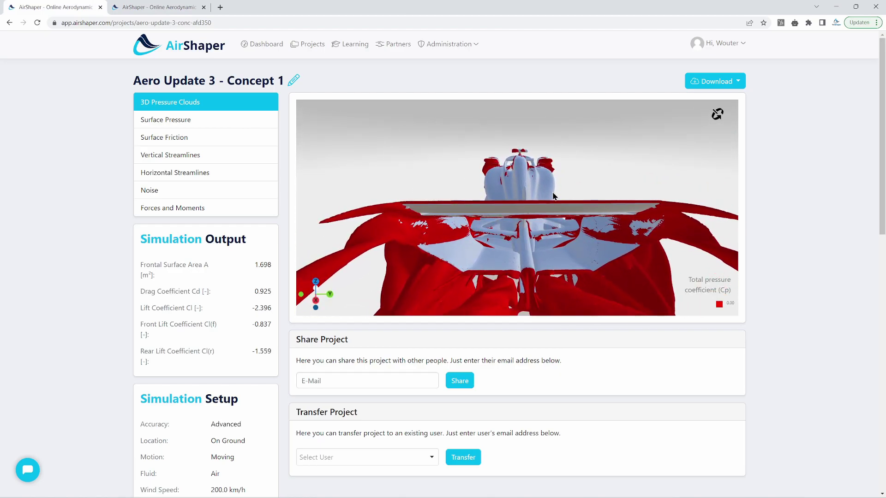
{"action": "right_click_drag", "start_coordinate": [553, 195], "coordinate": [554, 186]}
{"action": "scroll", "coordinate": [545, 191], "scroll_direction": "down", "scroll_amount": 1}
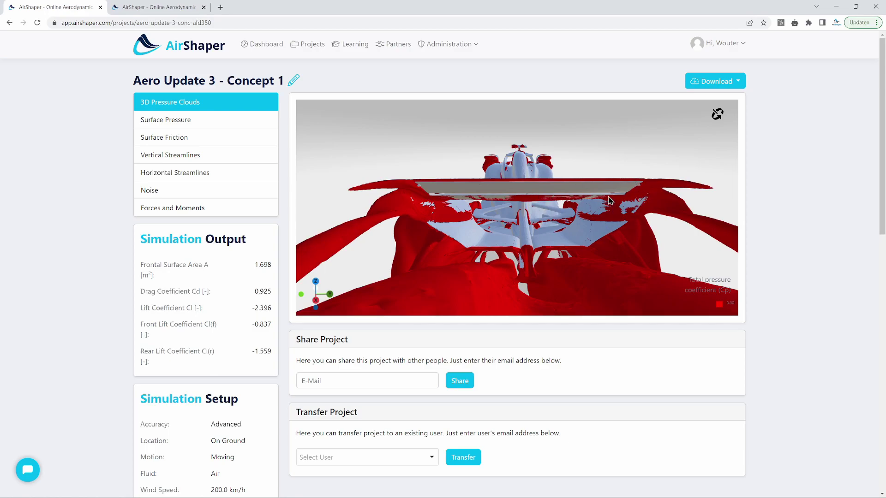
{"action": "left_click", "coordinate": [169, 6]}
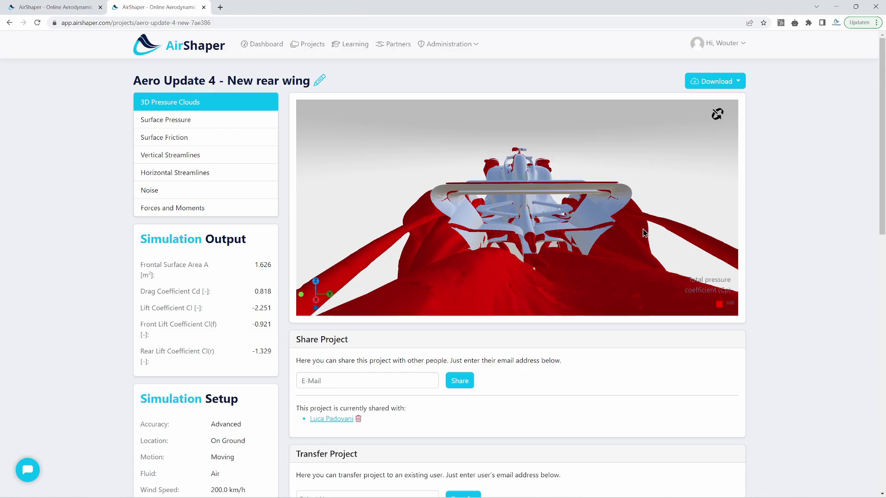
{"action": "left_click_drag", "start_coordinate": [557, 170], "coordinate": [629, 188]}
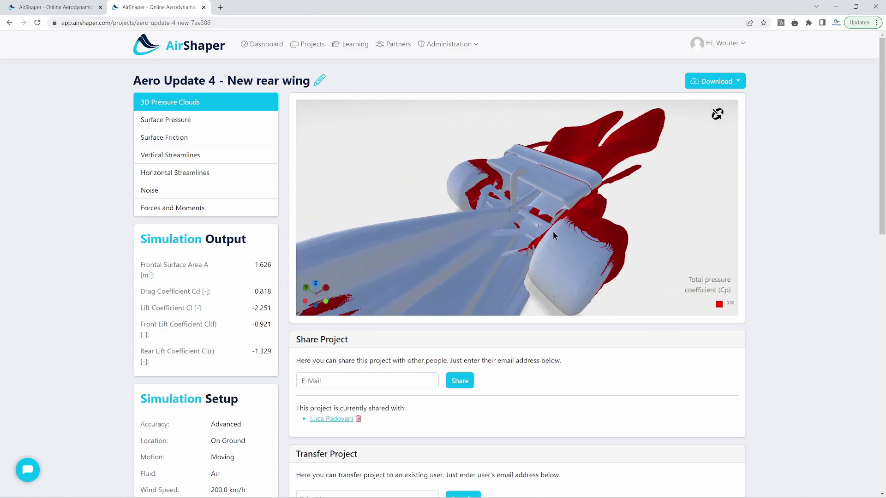
- Show the Surface Pressure results in both projects and examine the top of Concept 1's rear wing
{"action": "left_click", "coordinate": [152, 120]}
{"action": "key", "text": "ctrl+Tab"}
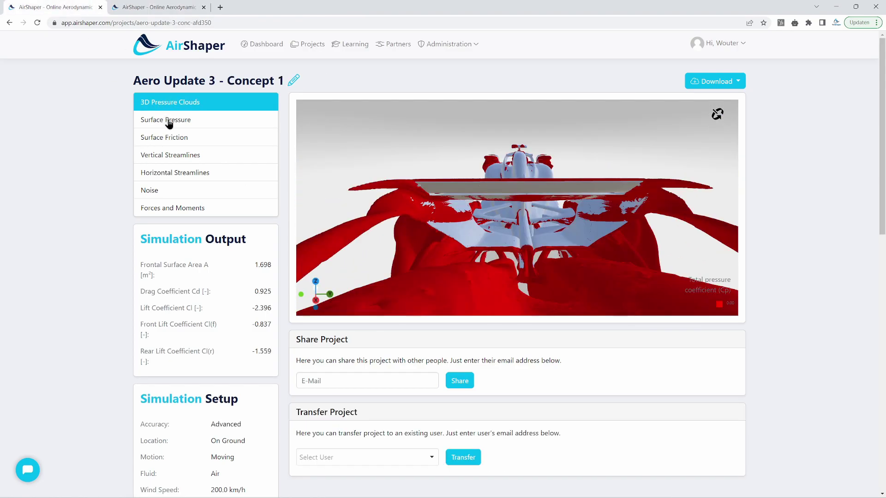
{"action": "left_click", "coordinate": [167, 121]}
{"action": "left_click_drag", "start_coordinate": [468, 198], "coordinate": [426, 241]}
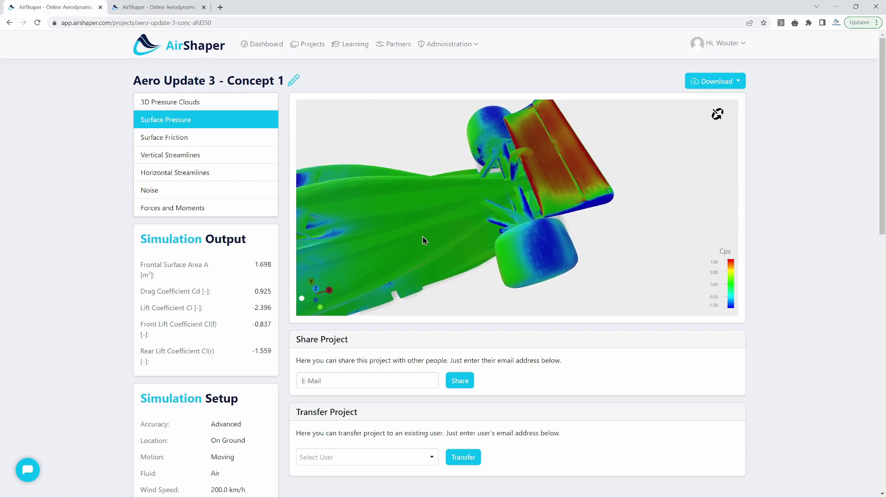
{"action": "left_click_drag", "start_coordinate": [551, 211], "coordinate": [423, 249]}
- Compare the surface pressure on the top and underside of the new rear wing with the underside of Concept 1's rear wing
{"action": "left_click", "coordinate": [204, 6]}
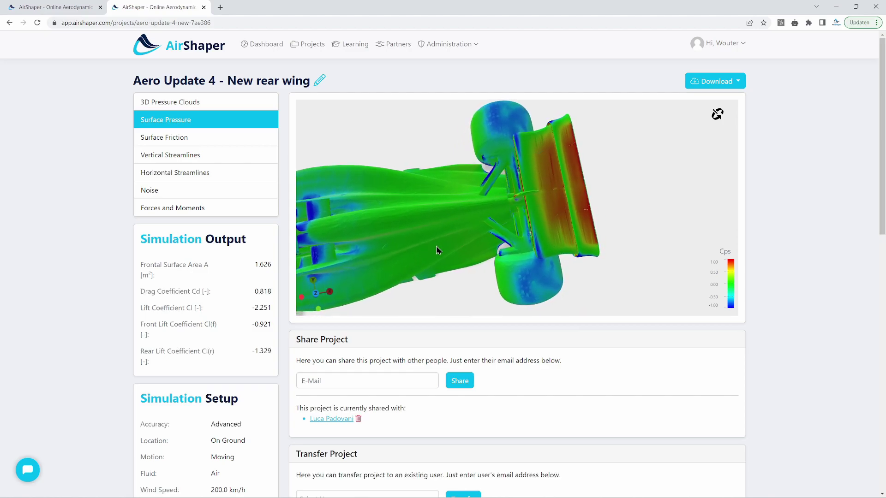
{"action": "left_click_drag", "start_coordinate": [568, 206], "coordinate": [560, 174]}
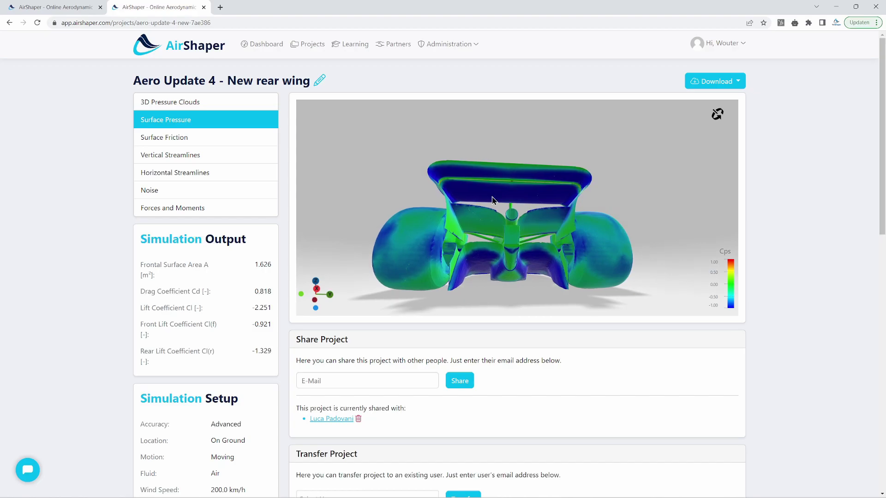
{"action": "key", "text": "ctrl+Tab"}
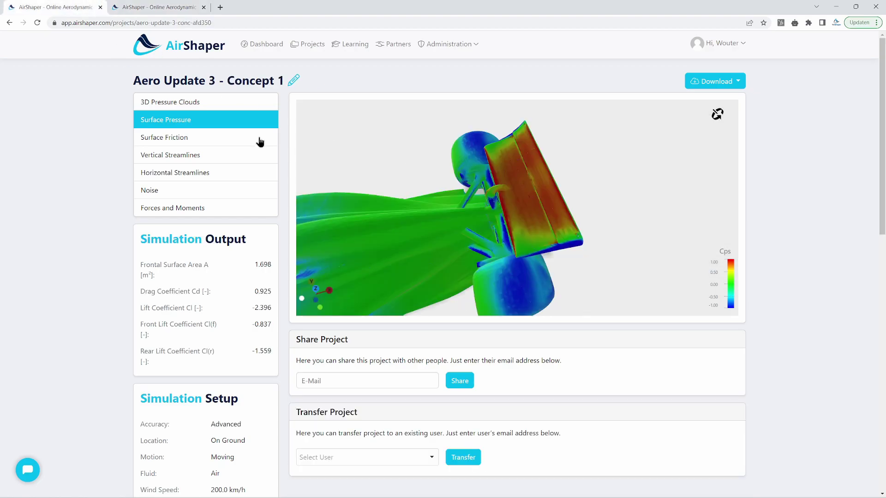
{"action": "left_click_drag", "start_coordinate": [459, 185], "coordinate": [558, 146]}
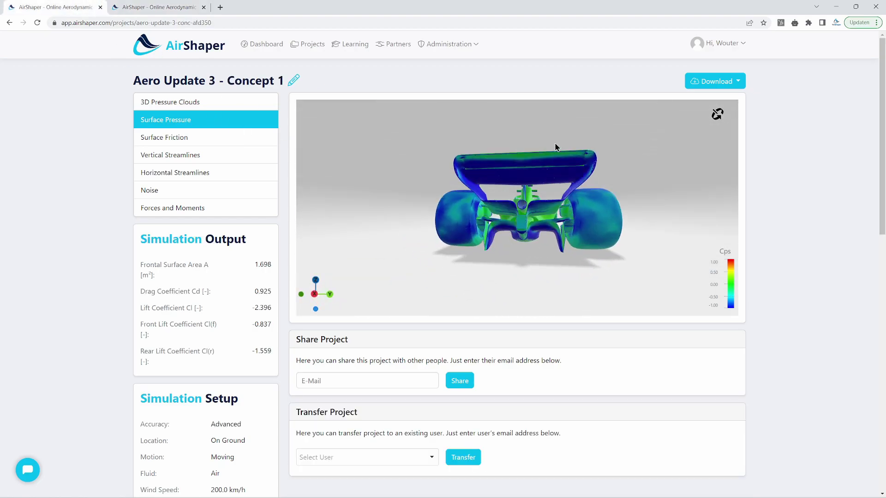
{"action": "left_click_drag", "start_coordinate": [537, 177], "coordinate": [522, 168]}
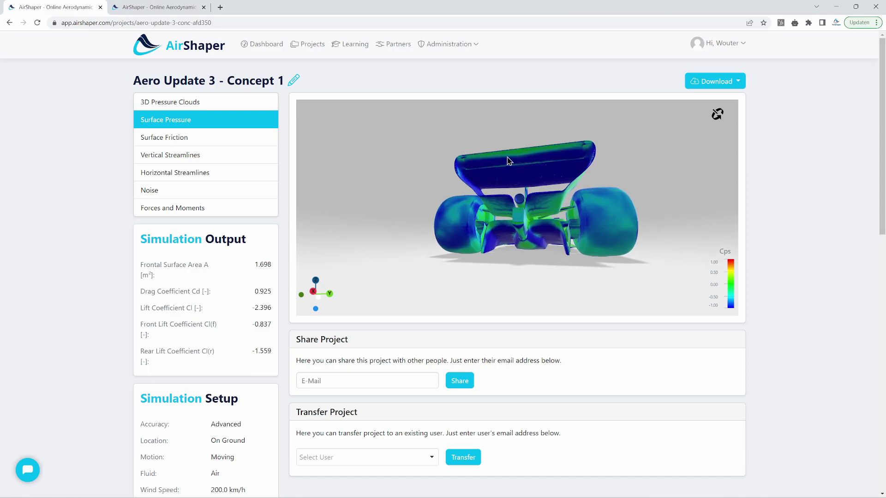
{"action": "left_click_drag", "start_coordinate": [491, 166], "coordinate": [502, 195]}
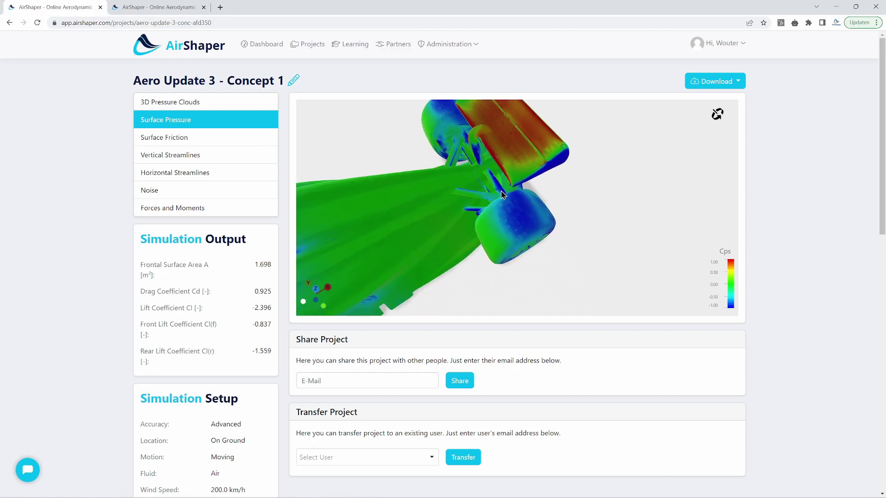
- Compare the surface pressure around the rear wheels and rear wing between Concept 1 and the new rear wing, viewed from above and the side
{"action": "key", "text": "ctrl+Tab"}
{"action": "left_click_drag", "start_coordinate": [559, 242], "coordinate": [537, 235]}
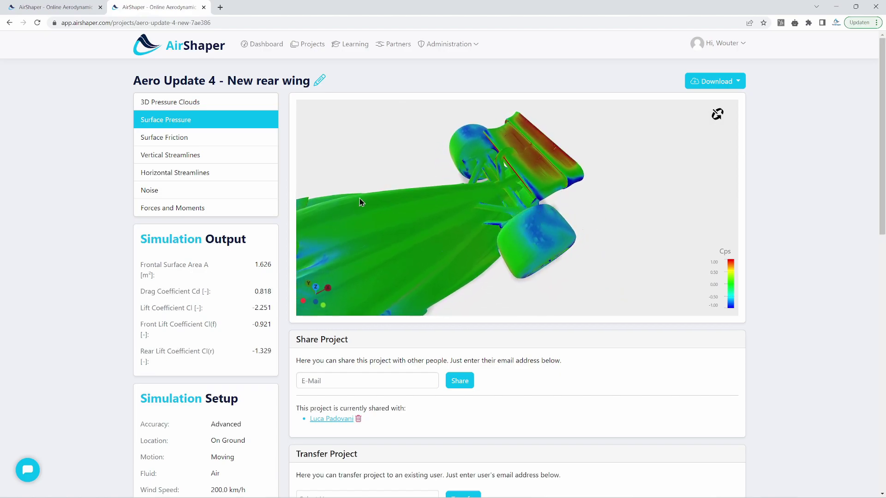
{"action": "left_click", "coordinate": [60, 5]}
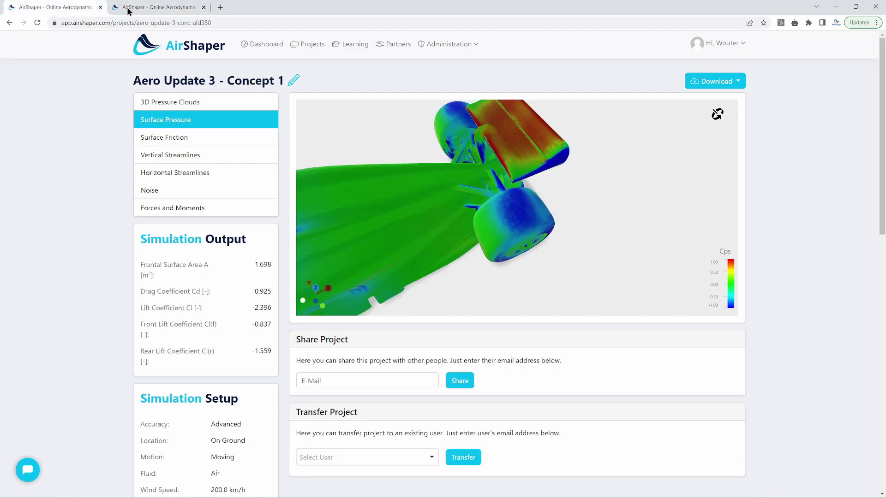
{"action": "left_click_drag", "start_coordinate": [474, 189], "coordinate": [539, 243]}
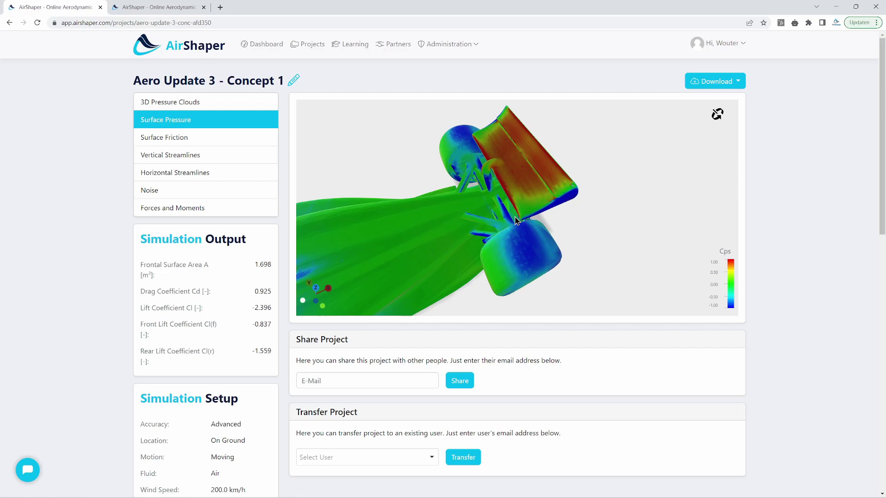
{"action": "mouse_move", "coordinate": [513, 206]}
{"action": "left_mouse_down"}
{"action": "mouse_move", "coordinate": [519, 187]}
{"action": "mouse_move", "coordinate": [523, 214]}
{"action": "mouse_move", "coordinate": [512, 214]}
{"action": "left_mouse_up"}
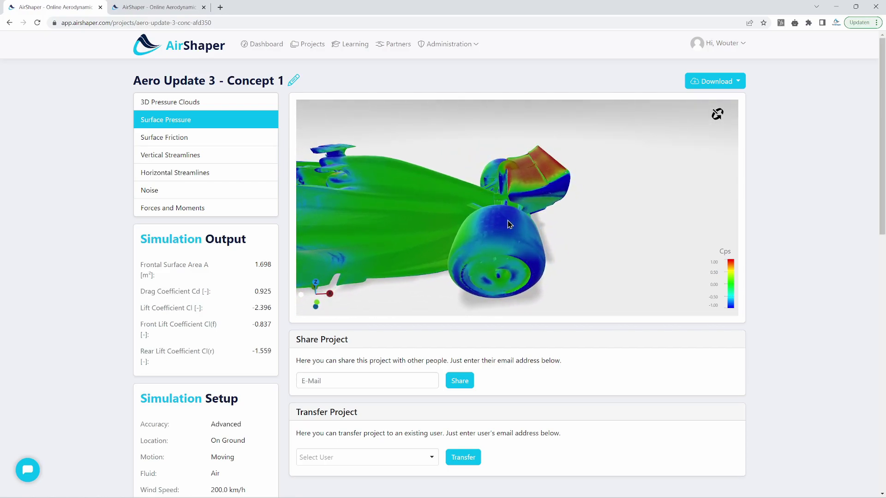
{"action": "left_click", "coordinate": [173, 5]}
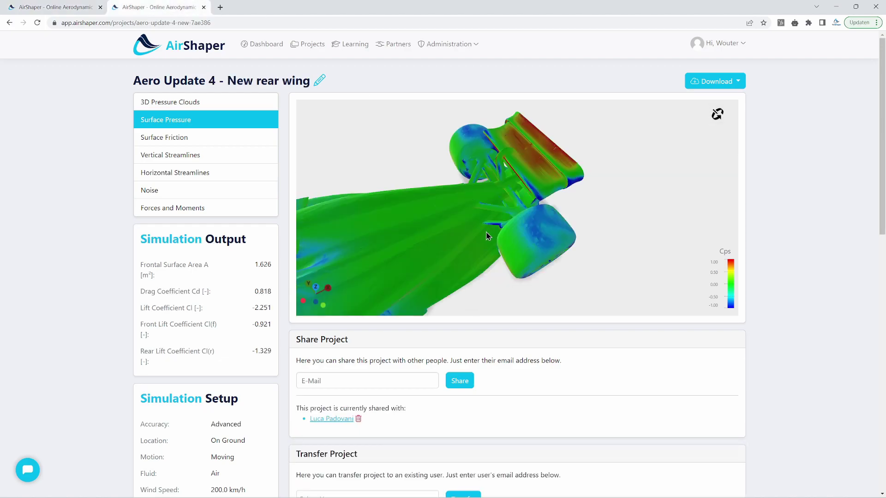
{"action": "left_click_drag", "start_coordinate": [488, 236], "coordinate": [463, 200]}
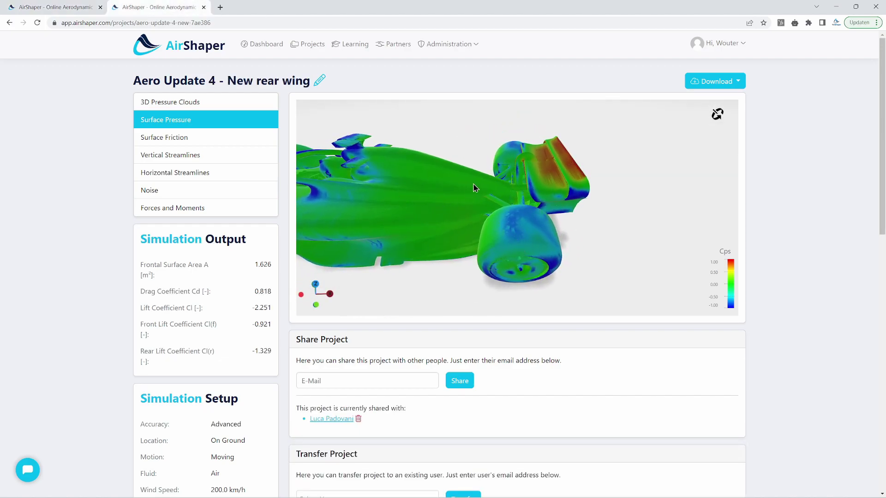
{"action": "left_click_drag", "start_coordinate": [475, 188], "coordinate": [438, 173]}
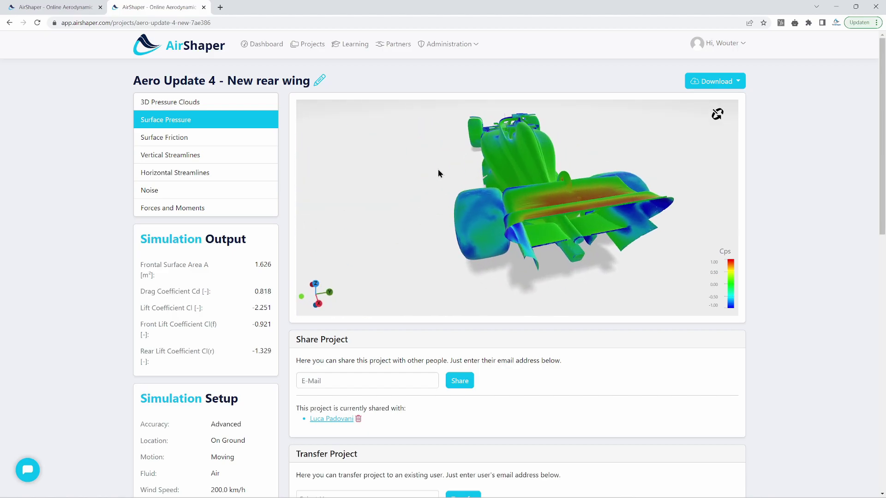
- Show the 3D Pressure Clouds of the new rear wing project again and examine the wing tips from the side and behind
{"action": "left_click", "coordinate": [196, 104]}
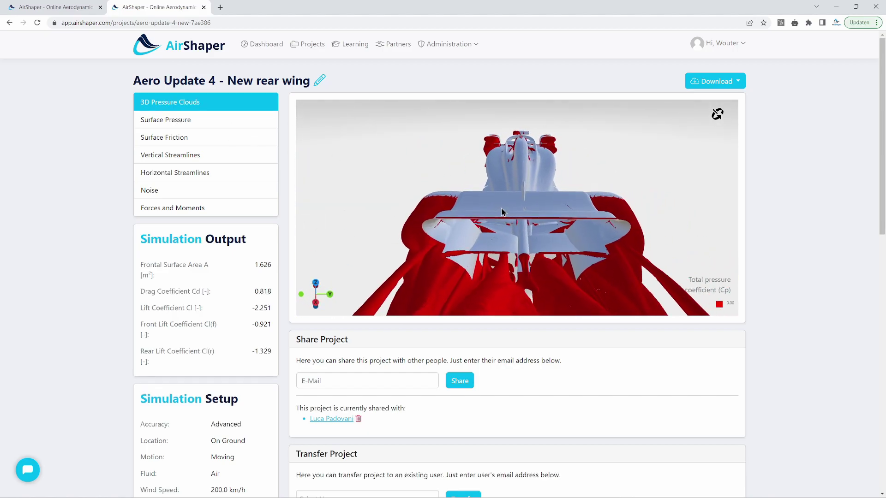
{"action": "left_click_drag", "start_coordinate": [502, 212], "coordinate": [607, 194]}
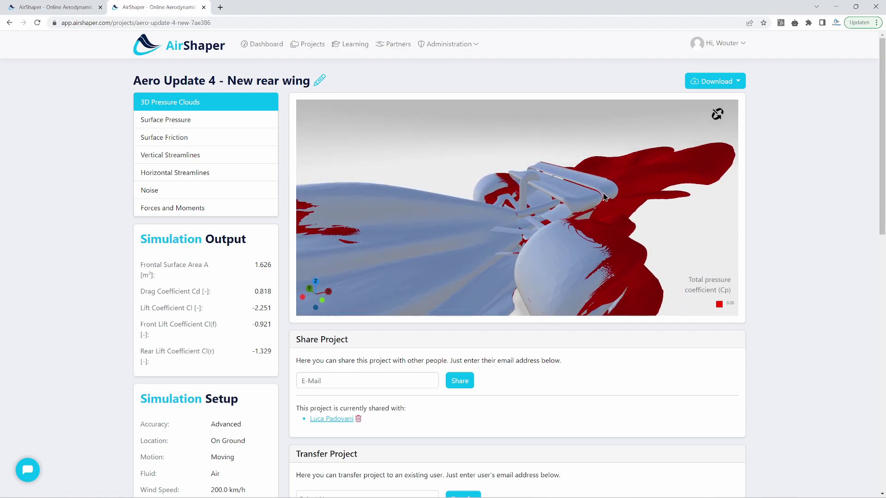
{"action": "left_click_drag", "start_coordinate": [604, 203], "coordinate": [577, 213]}
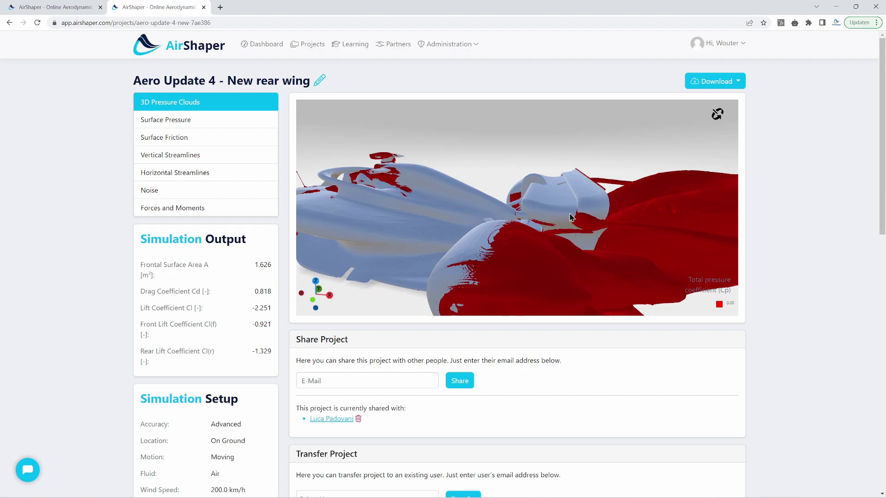
{"action": "left_click_drag", "start_coordinate": [591, 212], "coordinate": [602, 197]}
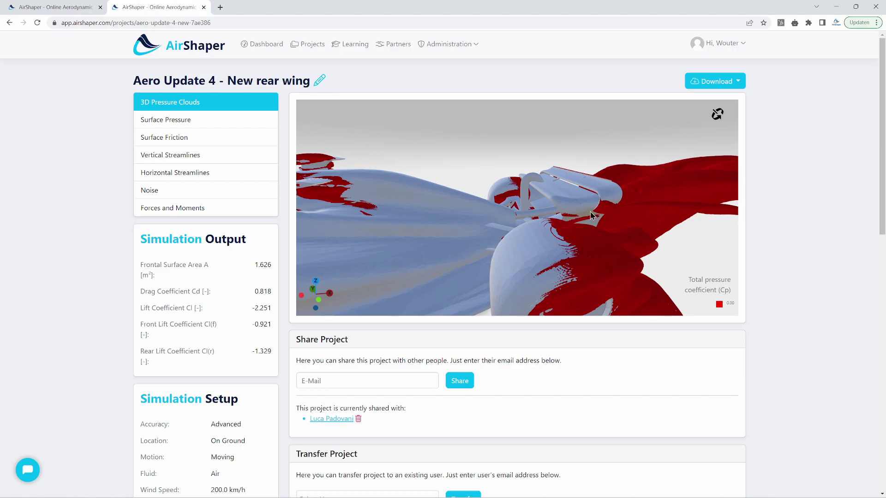
{"action": "left_click_drag", "start_coordinate": [596, 207], "coordinate": [631, 197]}
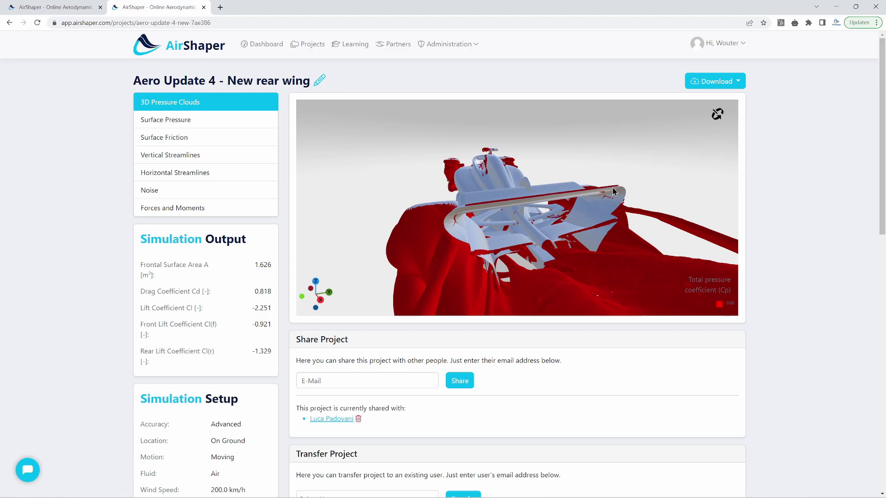
- Examine the 3D pressure clouds around the new rear wing from behind, from the front and close to the wing tip
{"action": "left_click_drag", "start_coordinate": [536, 211], "coordinate": [529, 191]}
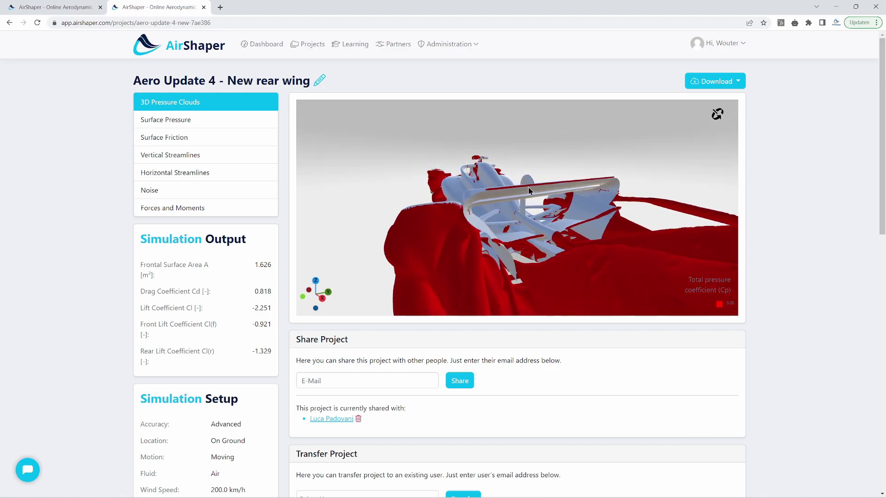
{"action": "left_click_drag", "start_coordinate": [524, 245], "coordinate": [620, 213]}
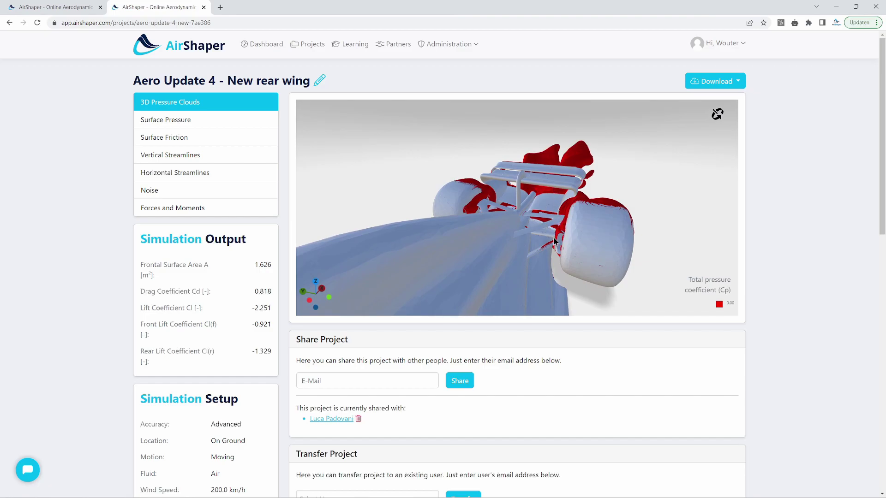
{"action": "left_click_drag", "start_coordinate": [551, 234], "coordinate": [547, 157]}
{"action": "left_click_drag", "start_coordinate": [419, 211], "coordinate": [450, 208]}
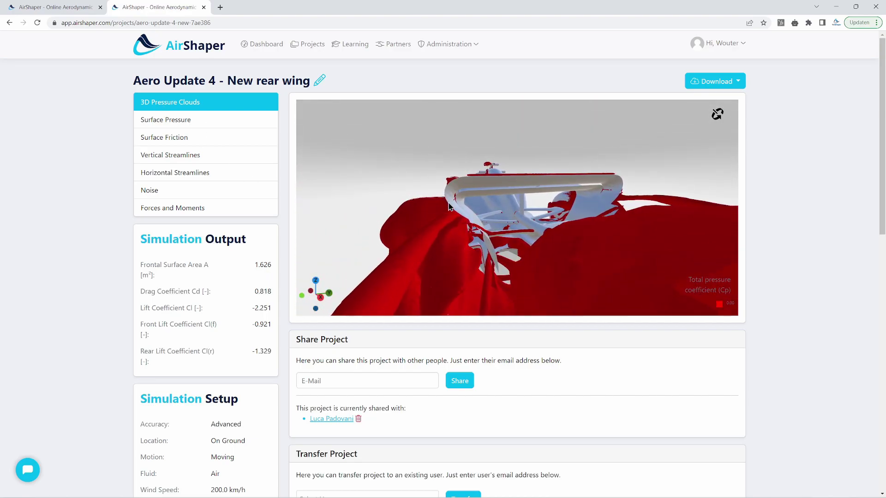
{"action": "scroll", "coordinate": [494, 263], "scroll_direction": "up", "scroll_amount": 5}
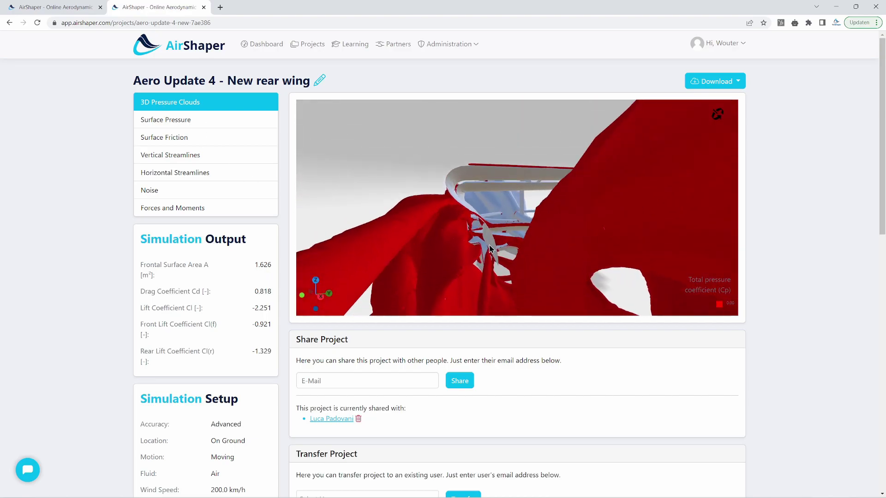
{"action": "left_click_drag", "start_coordinate": [490, 238], "coordinate": [485, 230]}
- Show Concept 1's 3D Pressure Clouds and compare the wake behind its rear wing tip with that of the new rear wing
{"action": "left_click", "coordinate": [77, 4]}
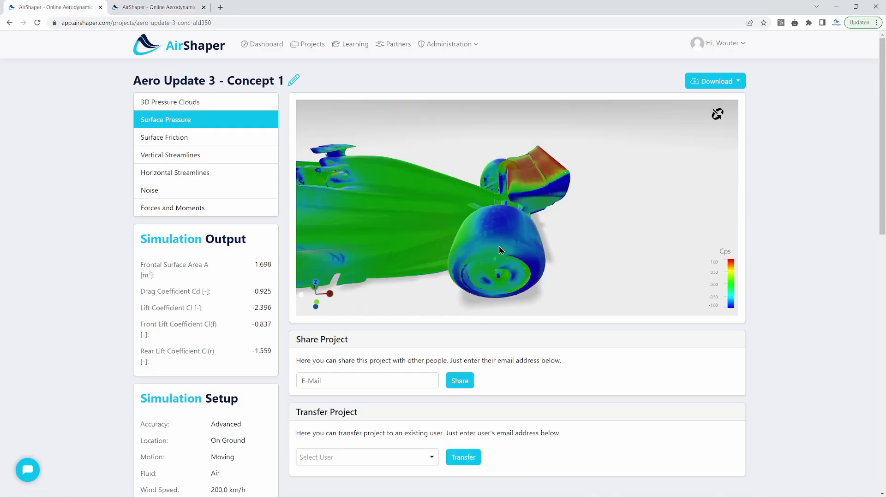
{"action": "left_click", "coordinate": [170, 102]}
{"action": "scroll", "coordinate": [389, 166], "scroll_direction": "up", "scroll_amount": 5}
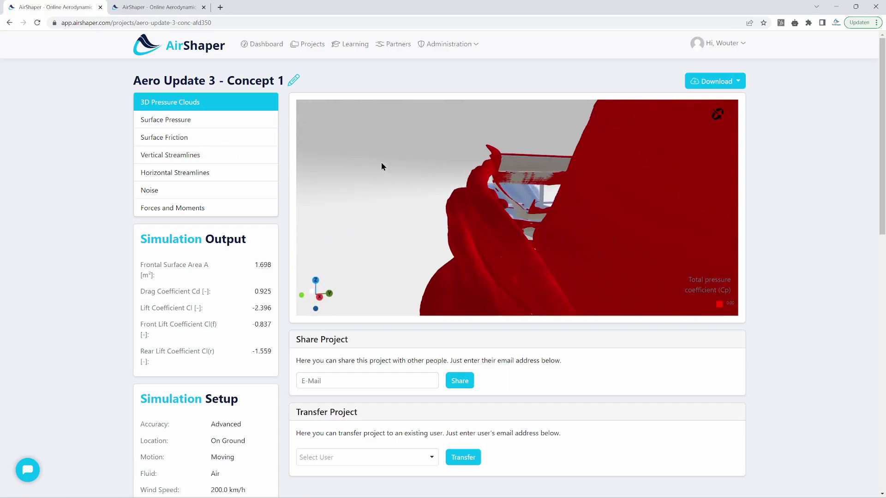
{"action": "left_click_drag", "start_coordinate": [390, 172], "coordinate": [466, 218]}
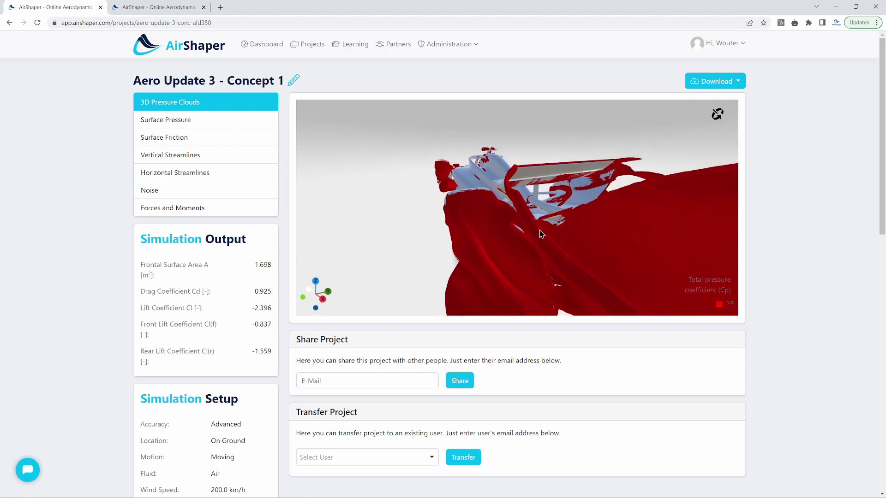
{"action": "key", "text": "ctrl+Tab"}
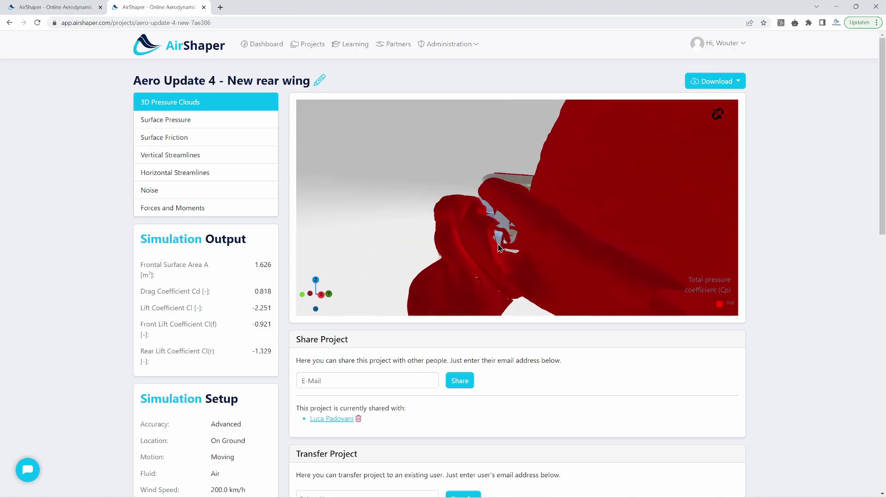
{"action": "left_click_drag", "start_coordinate": [510, 222], "coordinate": [526, 272]}
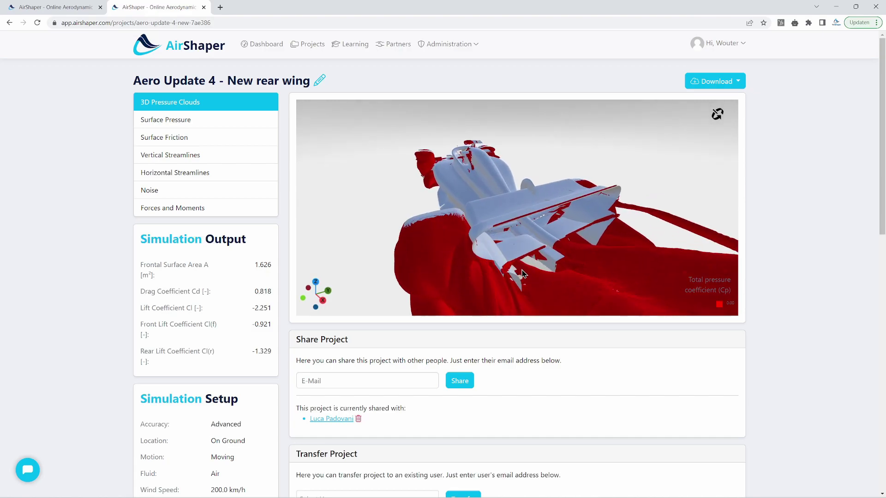
- Show Surface Pressure in both projects and compare the rear wing underside and diffuser area from low behind the car
{"action": "left_click", "coordinate": [189, 121]}
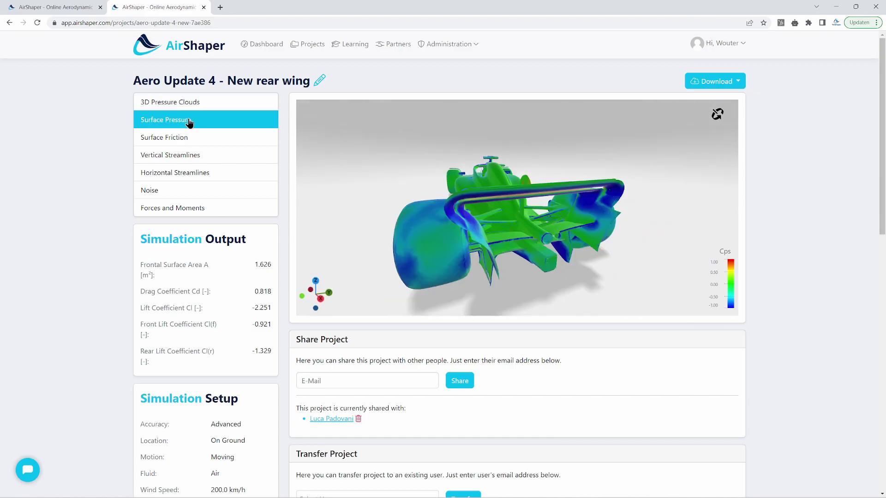
{"action": "left_click_drag", "start_coordinate": [556, 222], "coordinate": [523, 244]}
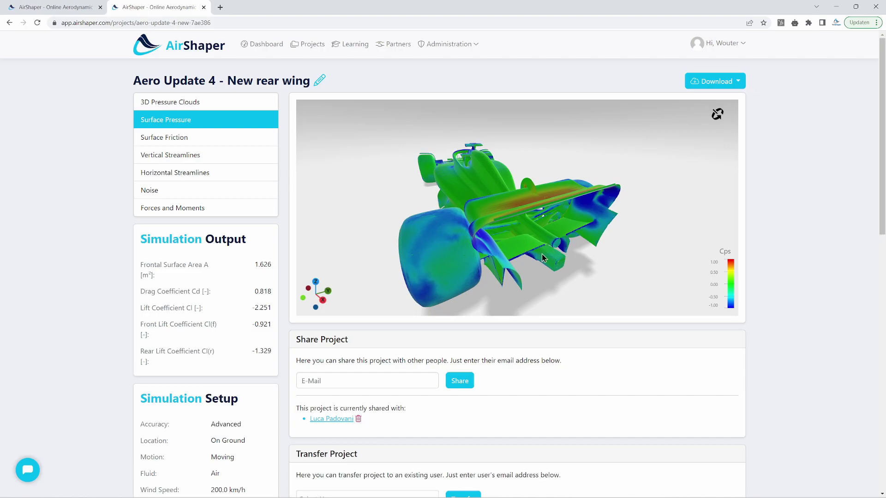
{"action": "left_click_drag", "start_coordinate": [548, 248], "coordinate": [489, 178]}
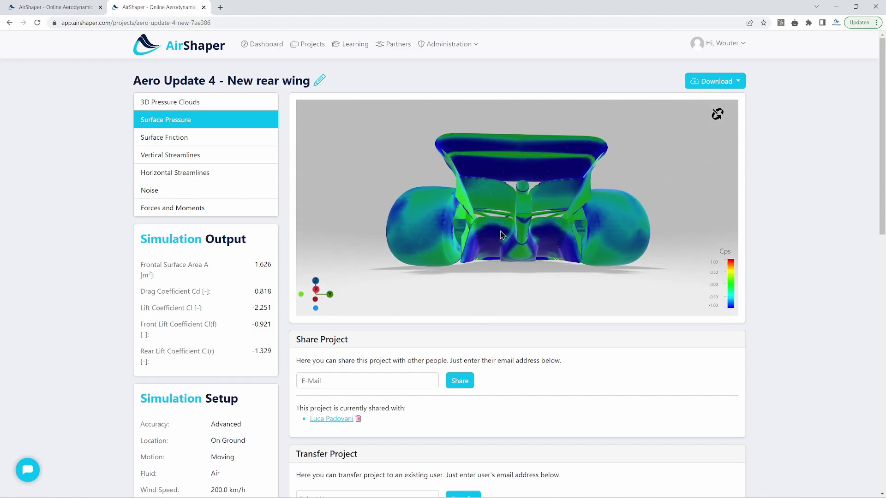
{"action": "left_click_drag", "start_coordinate": [522, 218], "coordinate": [546, 247]}
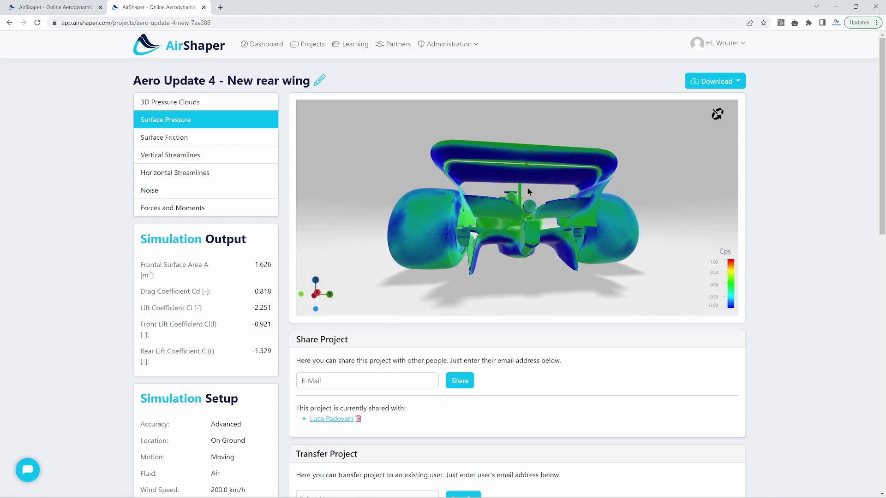
{"action": "left_click", "coordinate": [56, 7]}
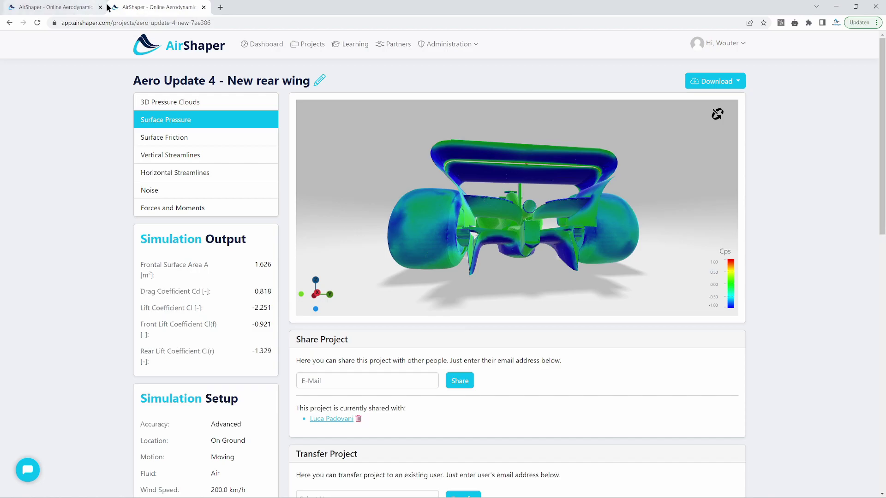
{"action": "left_click_drag", "start_coordinate": [505, 147], "coordinate": [489, 104]}
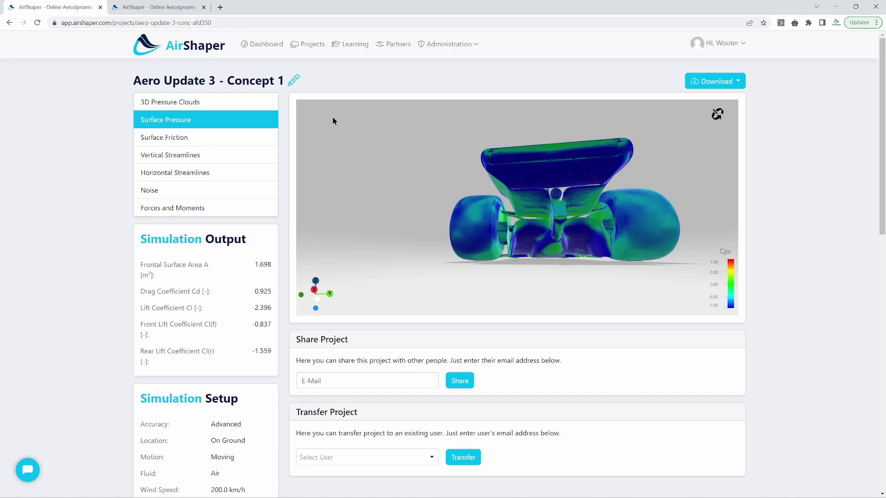
- Show the Surface Friction results of the new rear wing project and examine the wing and diffuser from below, behind and above
{"action": "left_click", "coordinate": [167, 5]}
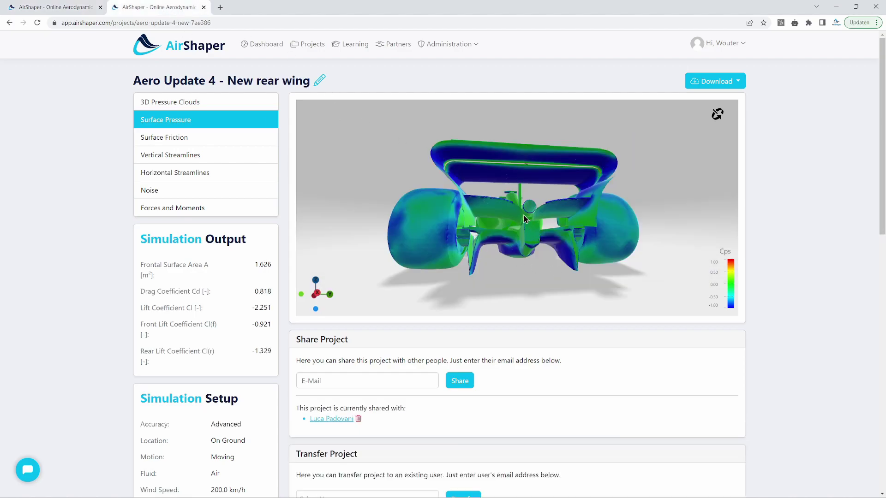
{"action": "left_click_drag", "start_coordinate": [524, 217], "coordinate": [180, 146]}
{"action": "left_click", "coordinate": [181, 142]}
{"action": "left_click_drag", "start_coordinate": [587, 184], "coordinate": [459, 163]}
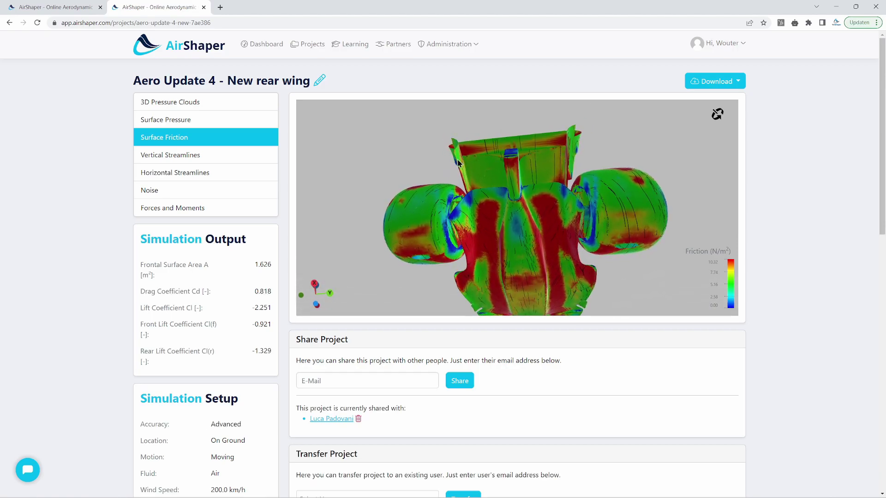
{"action": "left_click_drag", "start_coordinate": [555, 158], "coordinate": [508, 178]}
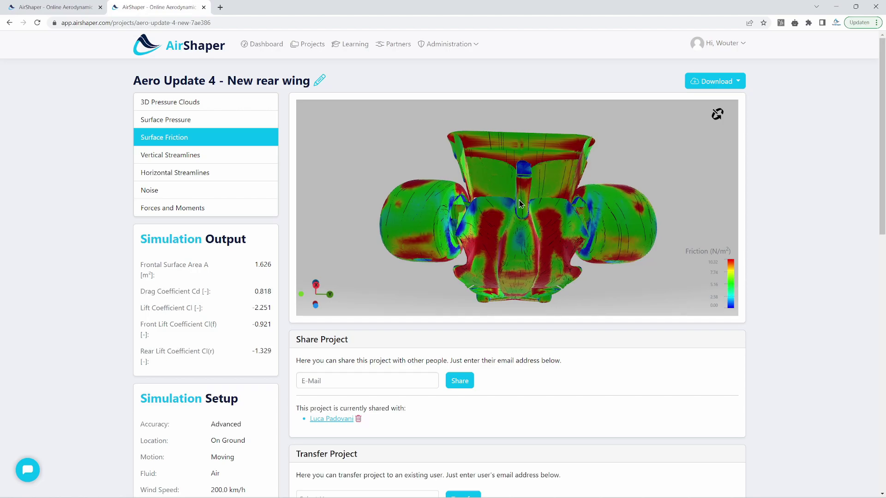
{"action": "mouse_move", "coordinate": [520, 200]}
{"action": "left_mouse_down"}
{"action": "mouse_move", "coordinate": [538, 217]}
{"action": "mouse_move", "coordinate": [525, 212]}
{"action": "left_mouse_up"}
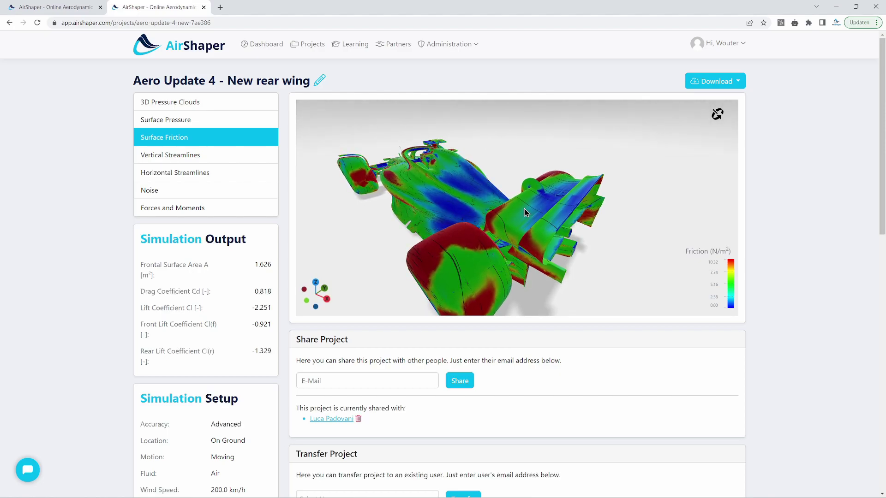
{"action": "left_click_drag", "start_coordinate": [504, 197], "coordinate": [468, 184]}
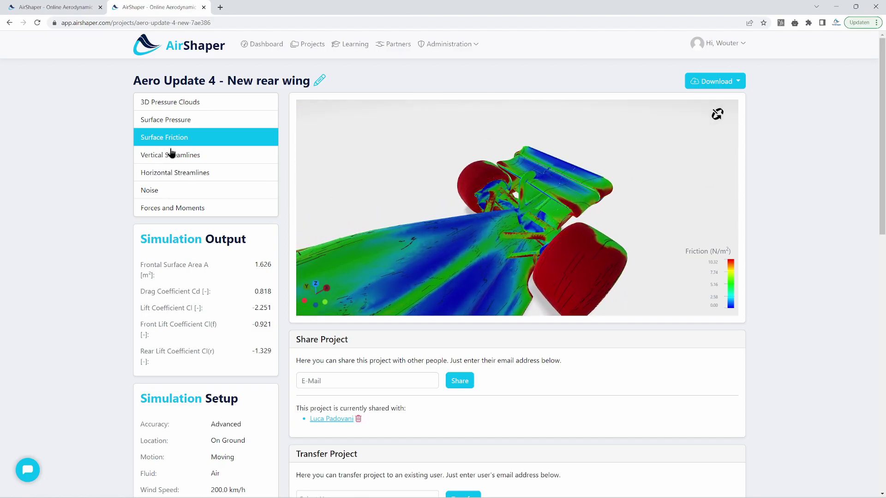
- Return to the new rear wing's 3D Pressure Clouds and examine the wing and its wake from the front and side
{"action": "left_click", "coordinate": [95, 8]}
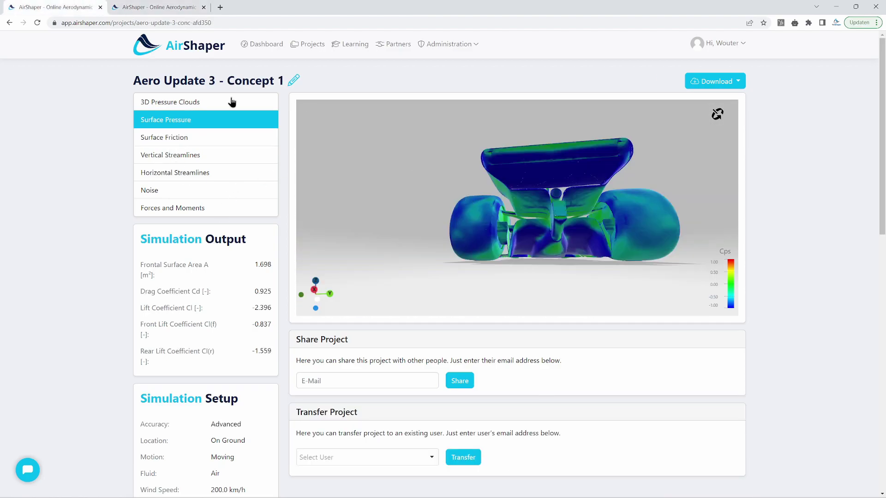
{"action": "left_click", "coordinate": [160, 7]}
{"action": "left_click", "coordinate": [176, 106]}
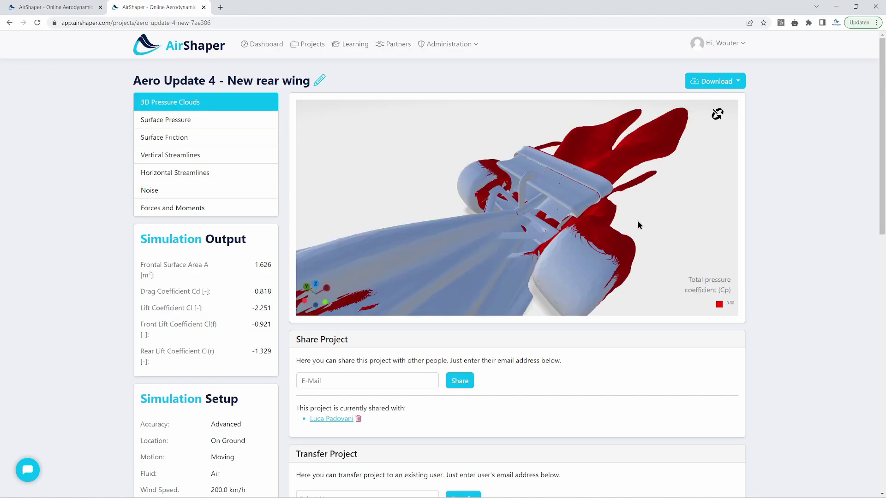
{"action": "left_click_drag", "start_coordinate": [559, 184], "coordinate": [489, 182]}
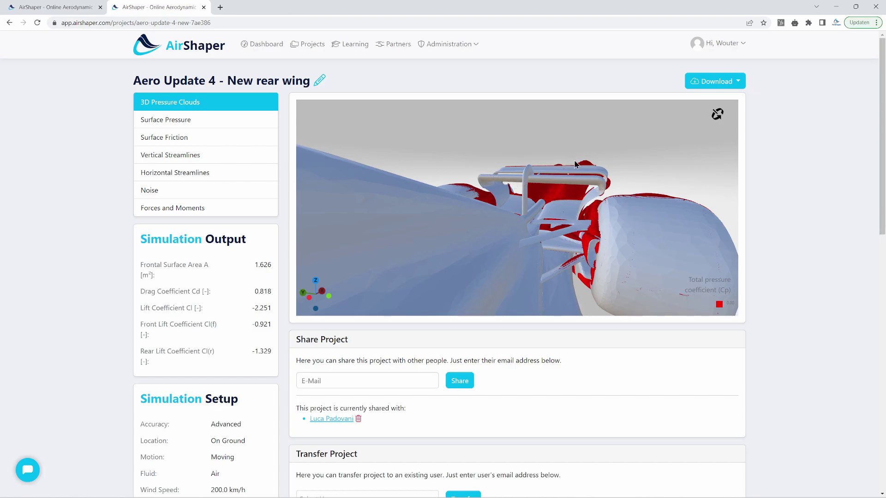
{"action": "left_click_drag", "start_coordinate": [576, 165], "coordinate": [601, 177]}
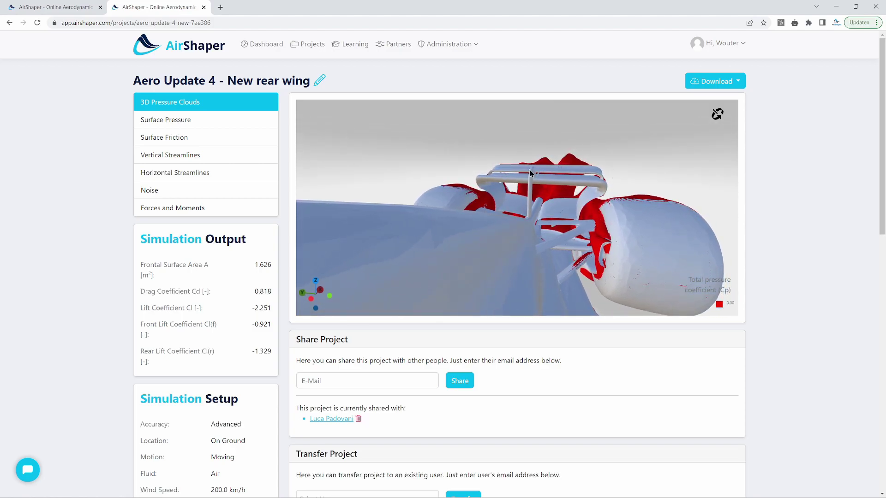
{"action": "left_click_drag", "start_coordinate": [550, 185], "coordinate": [518, 186]}
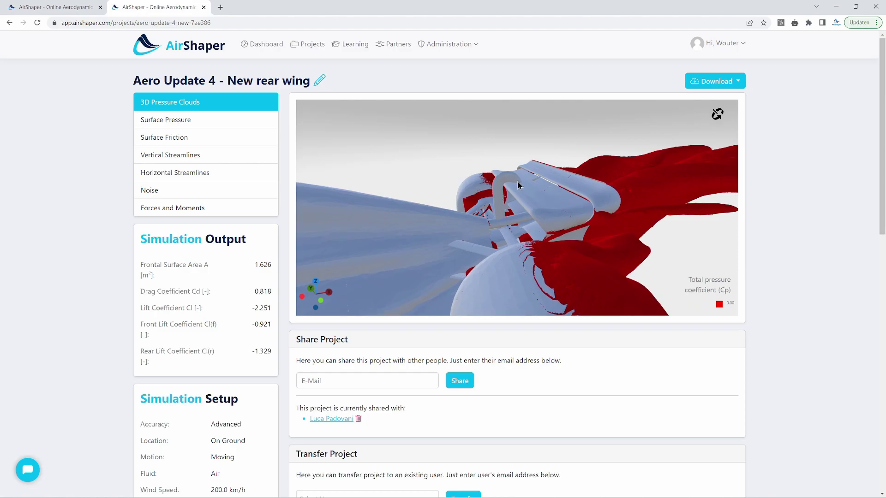
{"action": "left_click_drag", "start_coordinate": [517, 185], "coordinate": [545, 193]}
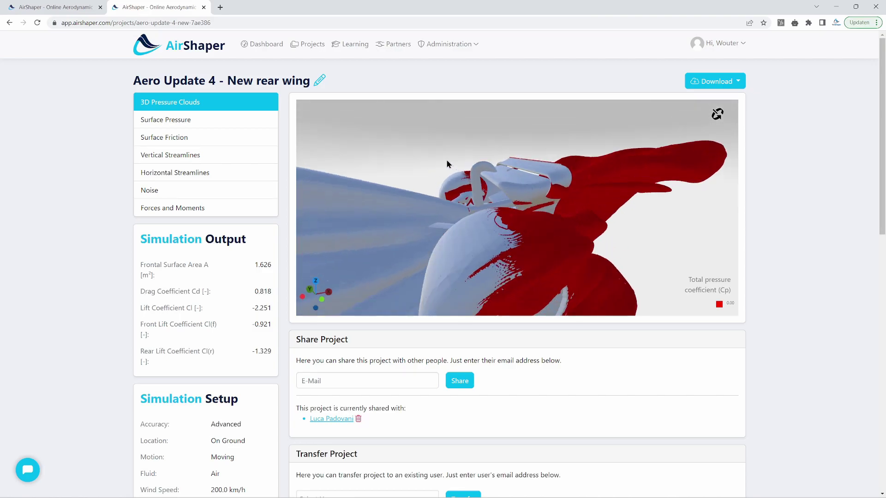
- Show the Vertical Streamlines and the Horizontal Streamlines of the new rear wing project and examine the flow around the wing tips
{"action": "left_click", "coordinate": [216, 156]}
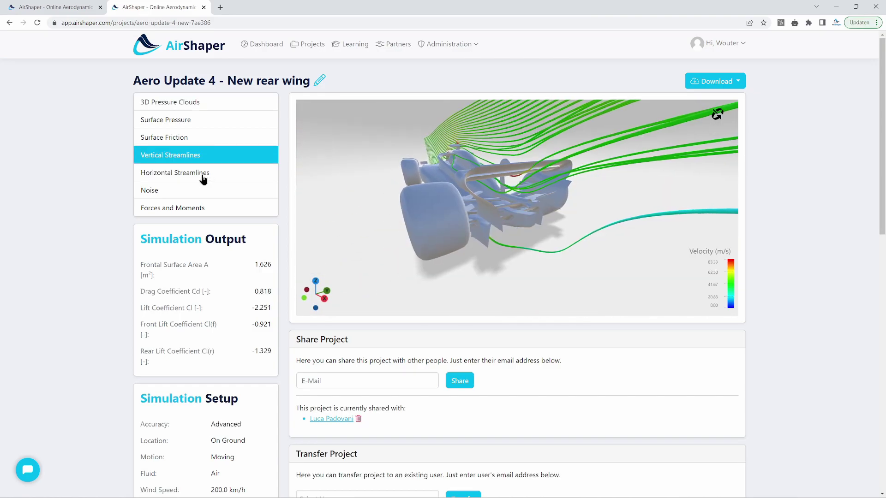
{"action": "left_click", "coordinate": [208, 176]}
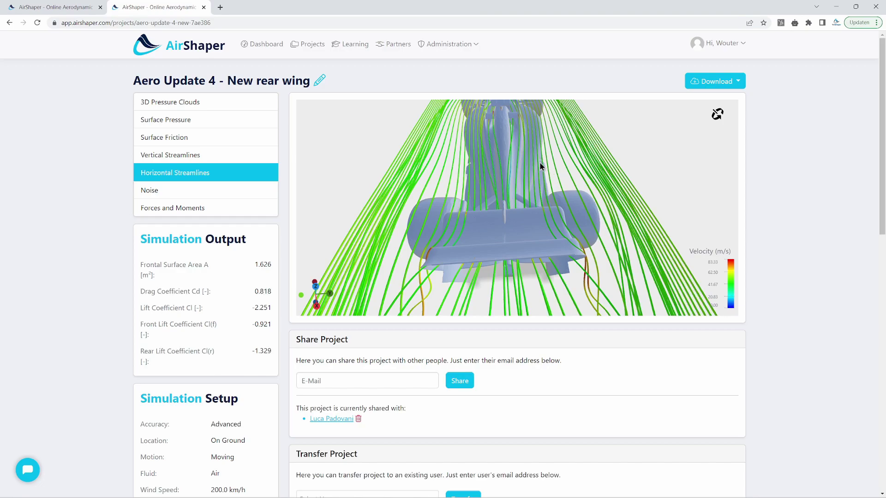
{"action": "left_click_drag", "start_coordinate": [530, 177], "coordinate": [531, 141]}
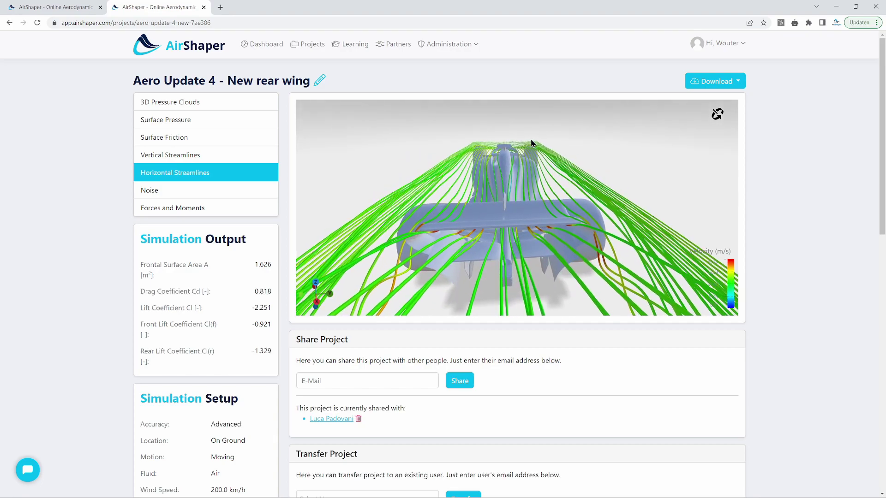